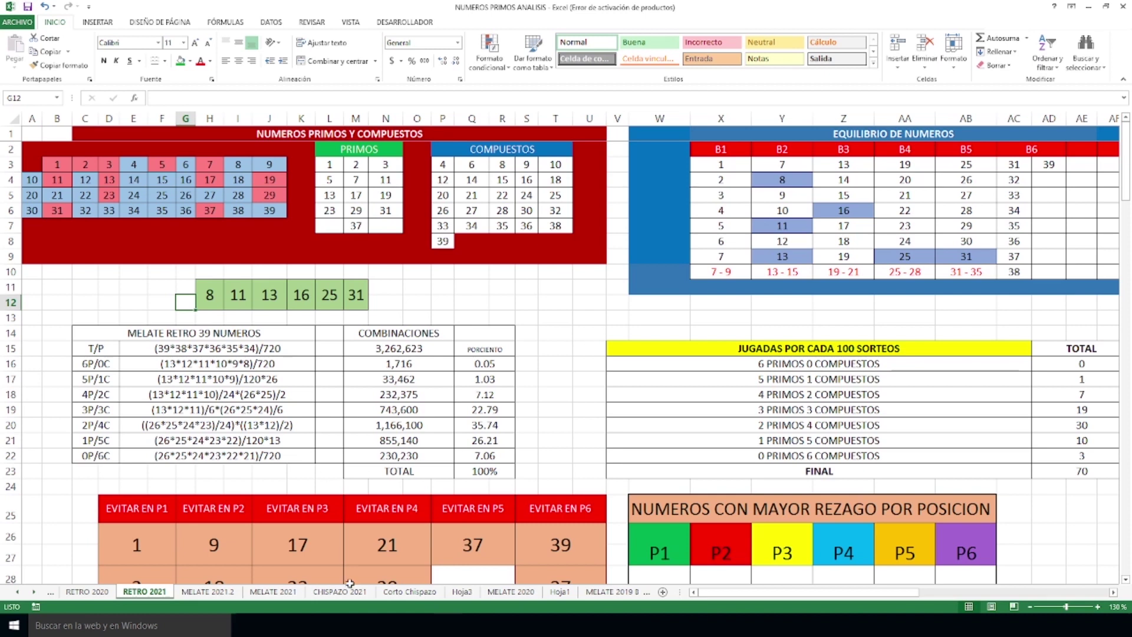
# Step: Switch to the browser, examine the Melate Retro draw 1170 prize table down to the second-place row, and return to Excel
pyautogui.moveTo(360, 625)
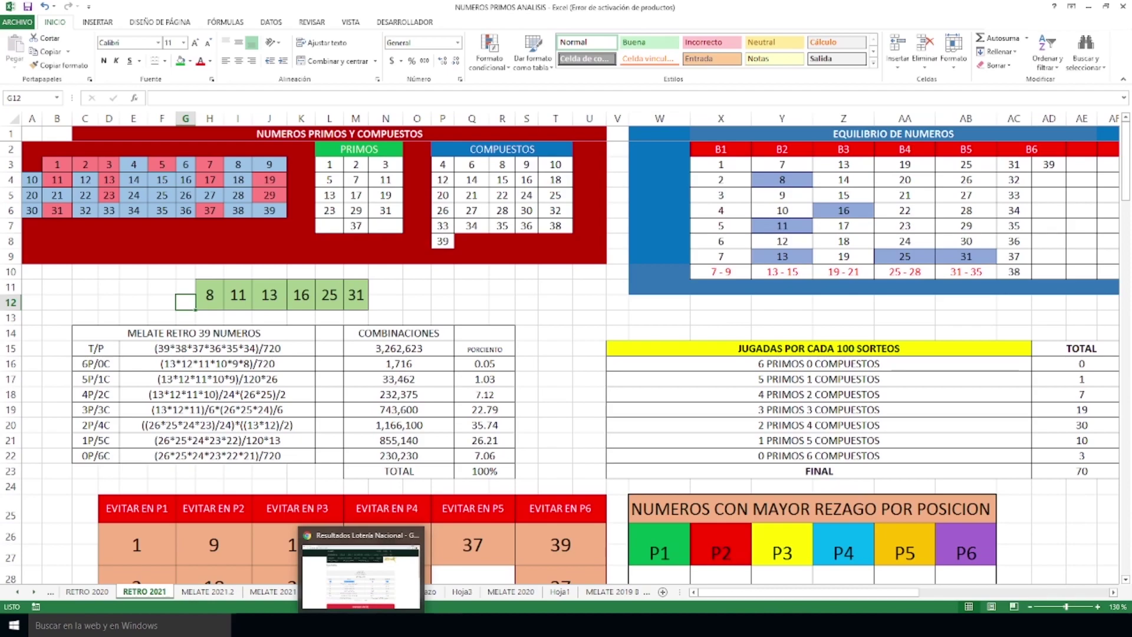
pyautogui.click(361, 572)
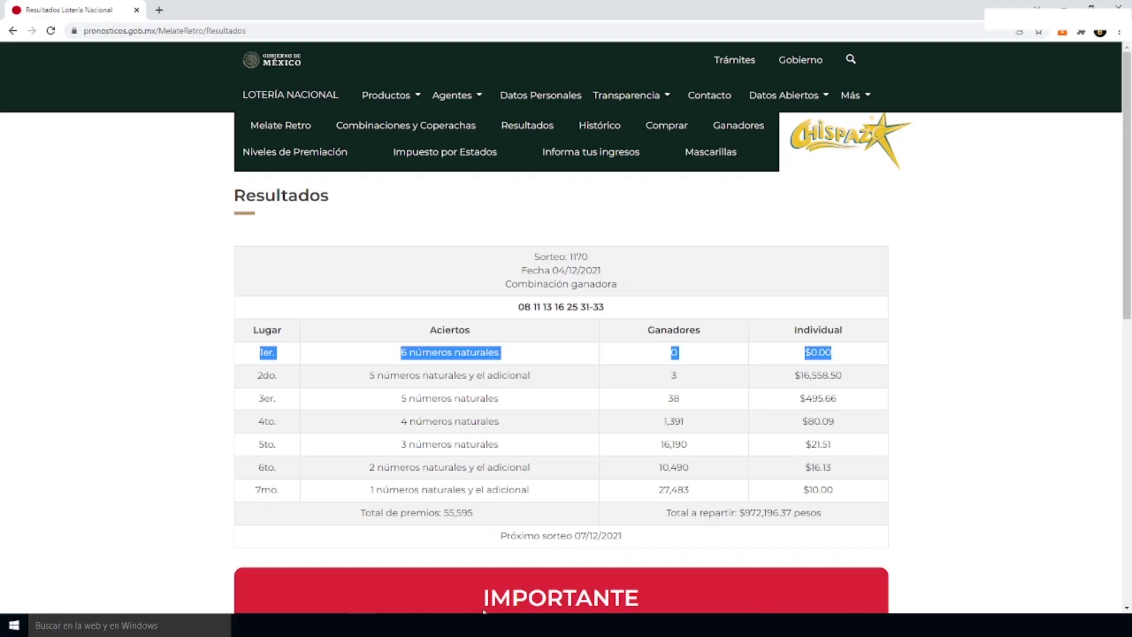
pyautogui.moveTo(852, 375); pyautogui.dragTo(249, 370)
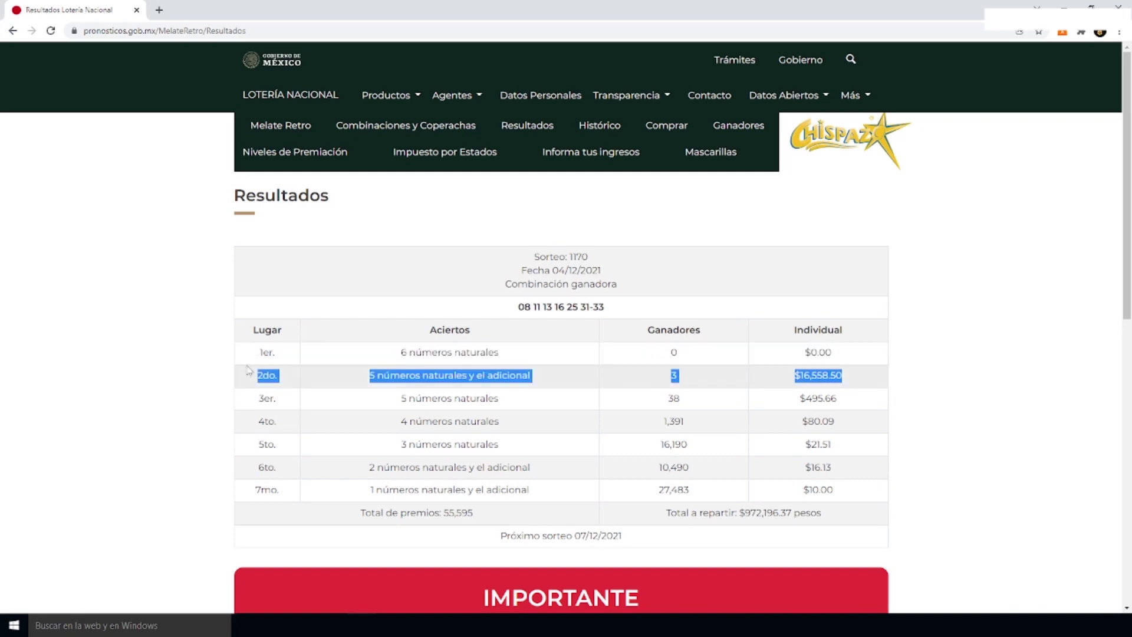
pyautogui.click(828, 391)
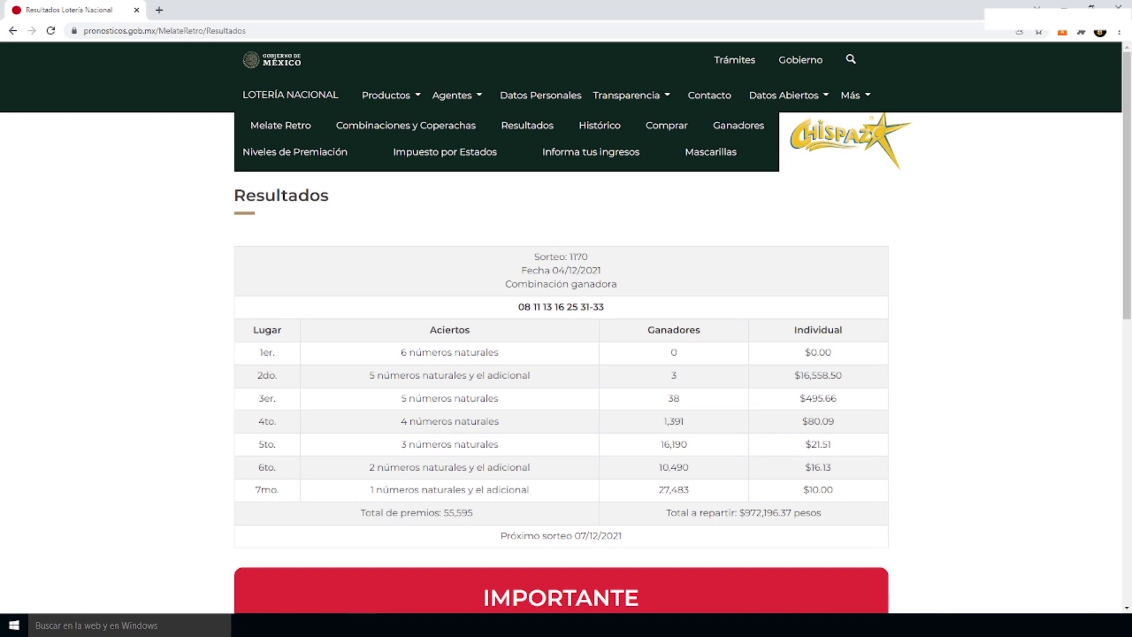
pyautogui.click(1061, 6)
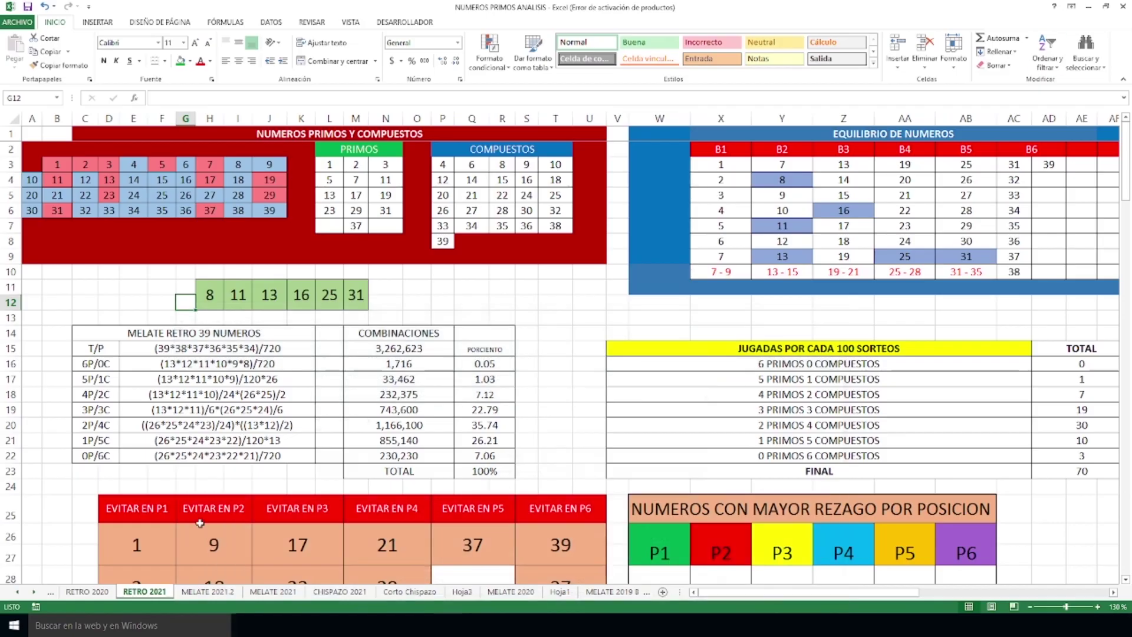
# Step: Go through the six winning numbers one by one in the green cells beneath the primes and composites table
pyautogui.click(216, 300)
pyautogui.click(238, 302)
pyautogui.click(270, 302)
pyautogui.click(312, 302)
pyautogui.click(329, 299)
pyautogui.click(356, 299)
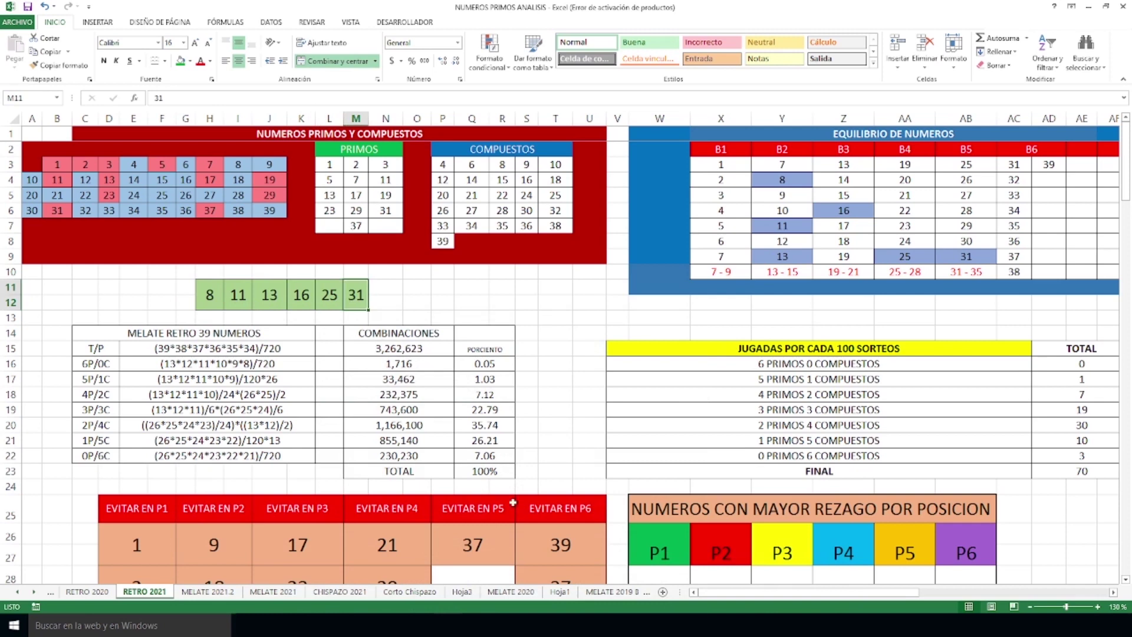
# Step: Examine how the winning numbers are distributed across blocks B2 to B5 of the EQUILIBRIO DE NUMEROS table
pyautogui.moveTo(763, 594); pyautogui.dragTo(853, 572)
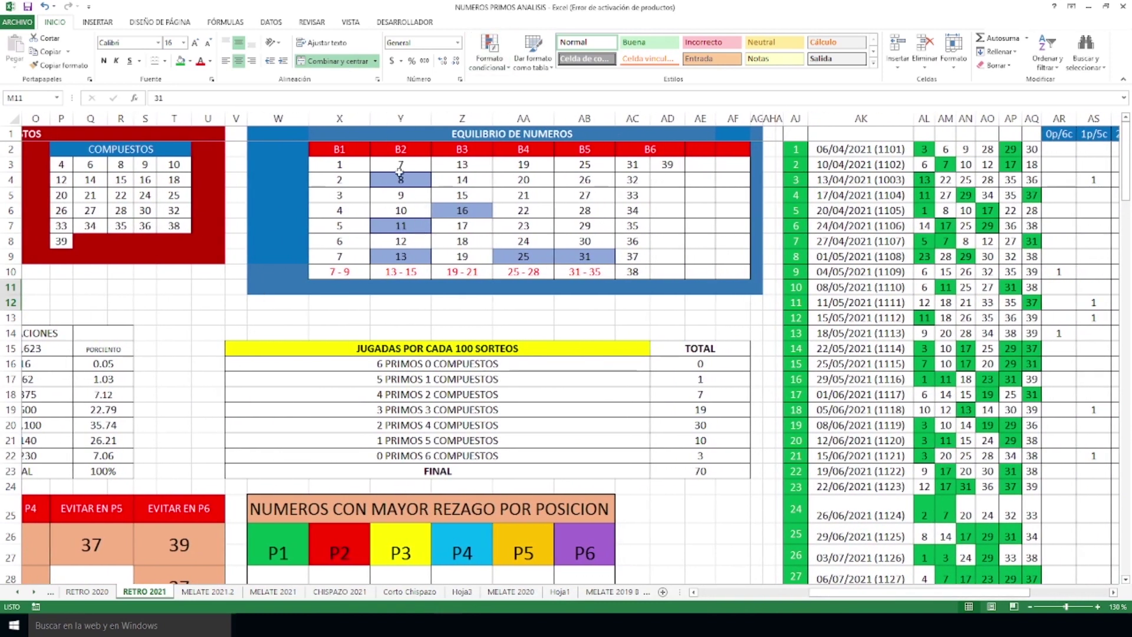
pyautogui.moveTo(400, 175); pyautogui.dragTo(401, 259)
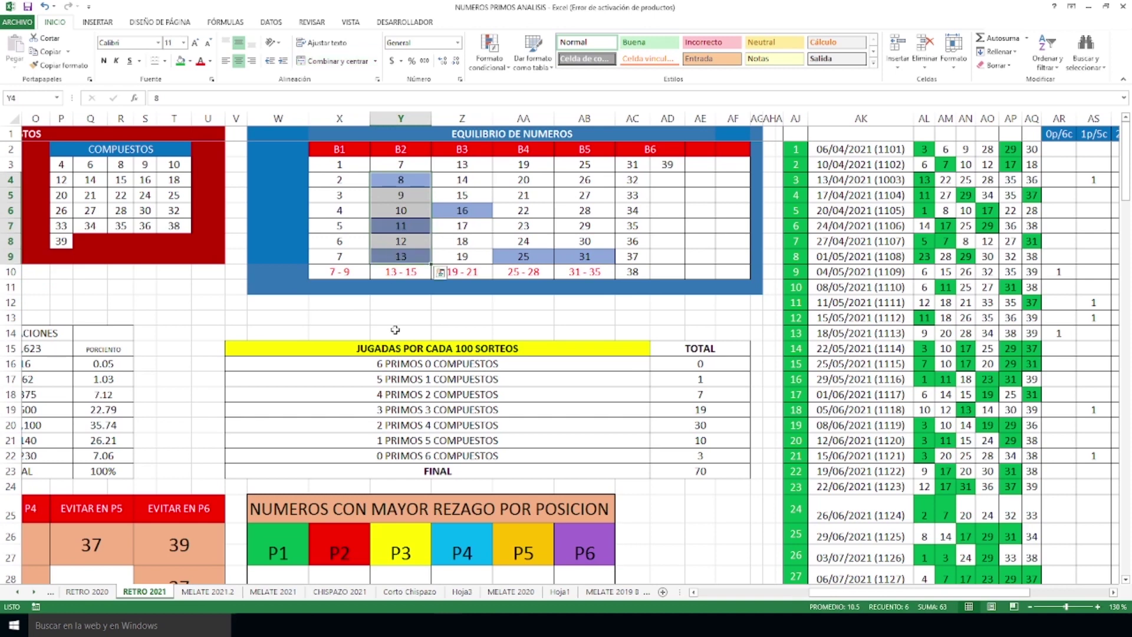
pyautogui.click(464, 209)
pyautogui.click(524, 259)
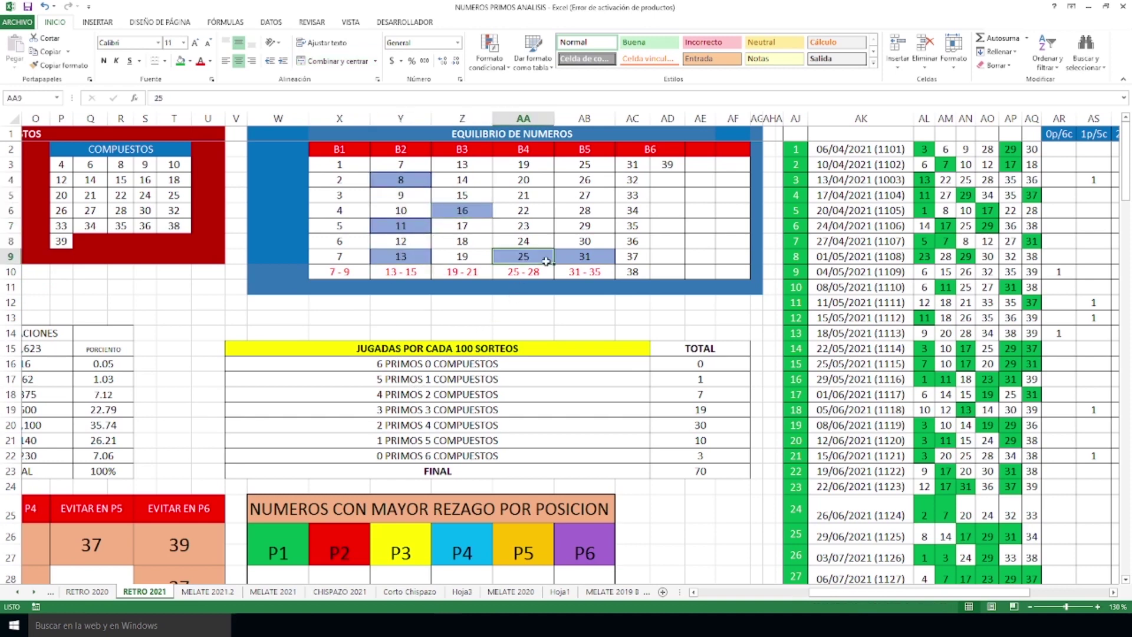
pyautogui.click(572, 257)
# Step: Find the 04/12/2021 (1170) draw in the history table and examine its numbers and prime/composite classification
pyautogui.moveTo(833, 593); pyautogui.dragTo(939, 591)
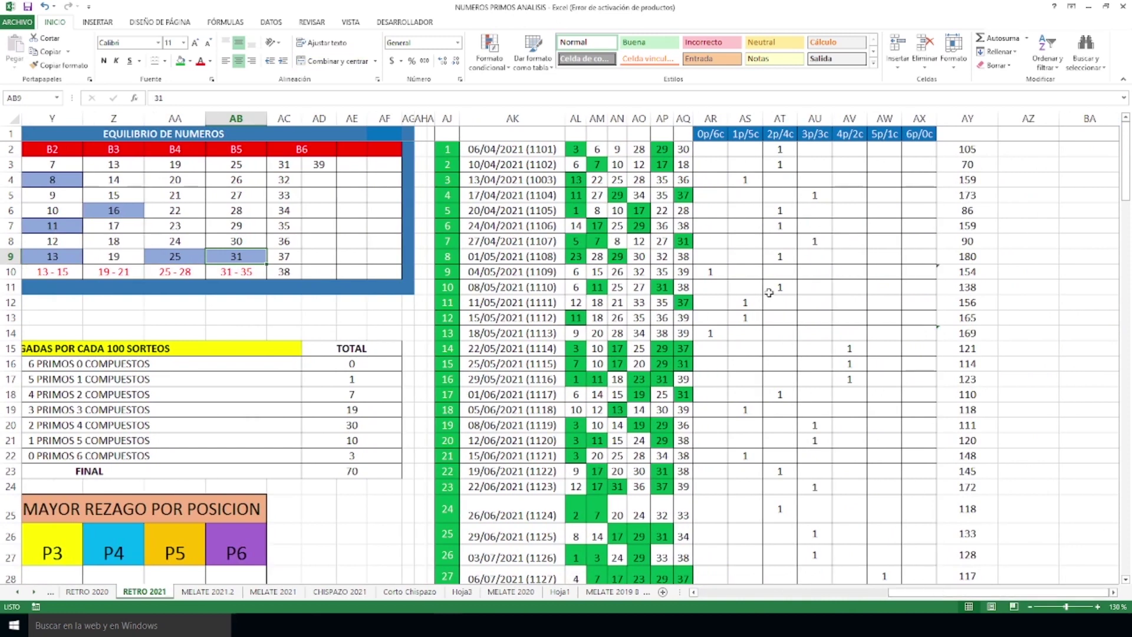
pyautogui.scroll(-3, 767, 294)
pyautogui.scroll(-18, 769, 292)
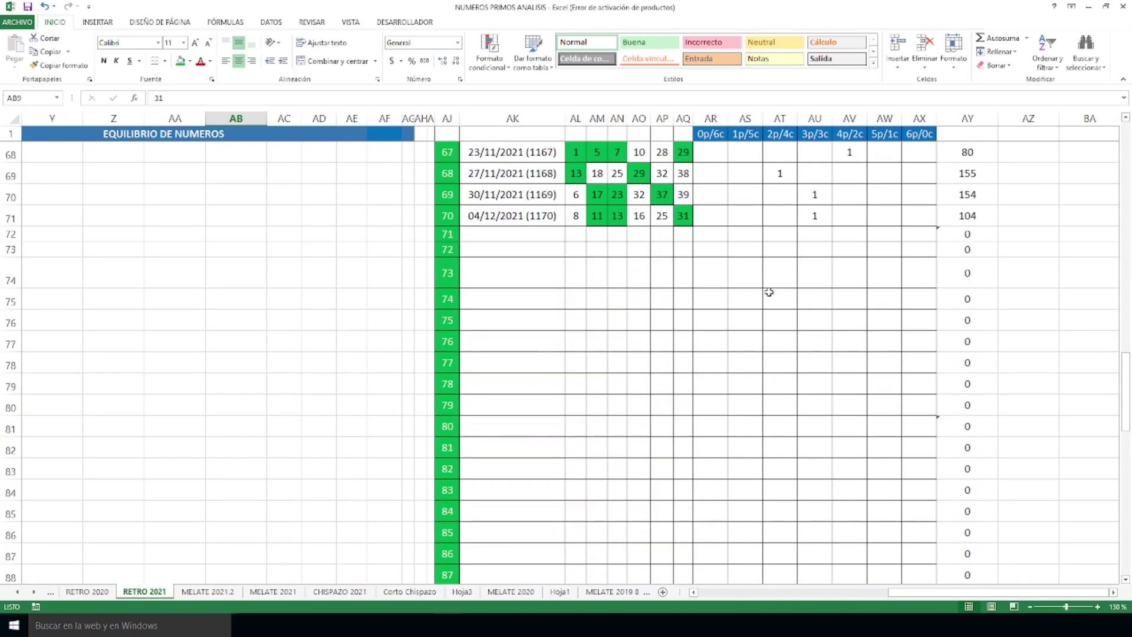
pyautogui.scroll(1, 769, 292)
pyautogui.moveTo(590, 279); pyautogui.dragTo(713, 279)
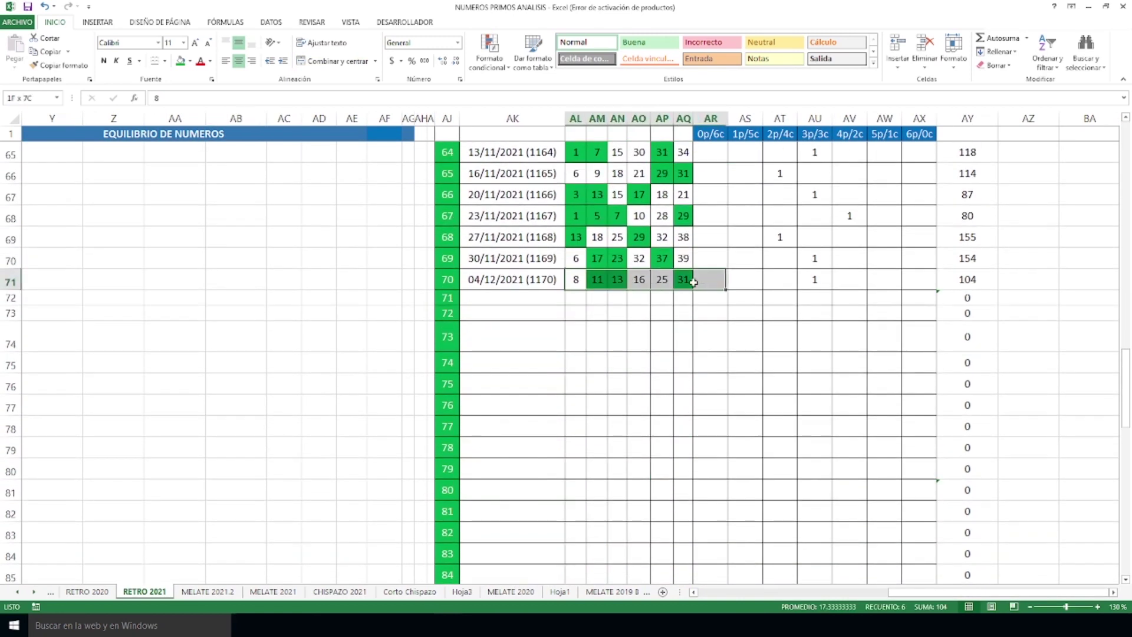
pyautogui.click(812, 279)
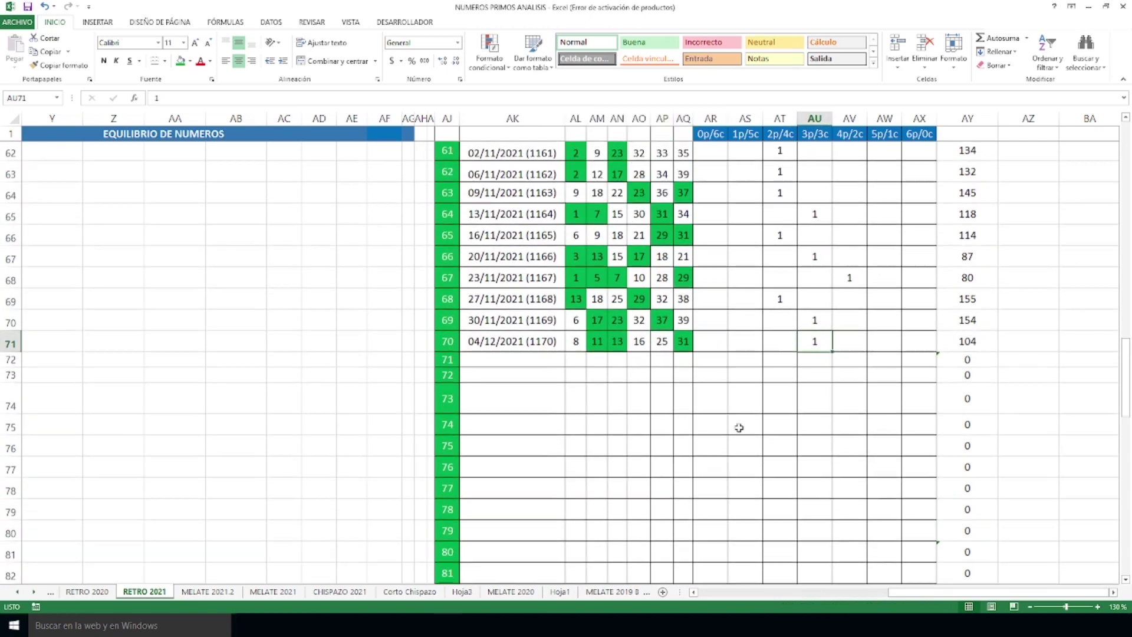
# Step: Check the 3 PRIMOS 3 COMPUESTOS row and its total in the JUGADAS POR CADA 100 SORTEOS table
pyautogui.scroll(6, 733, 434)
pyautogui.scroll(13, 733, 439)
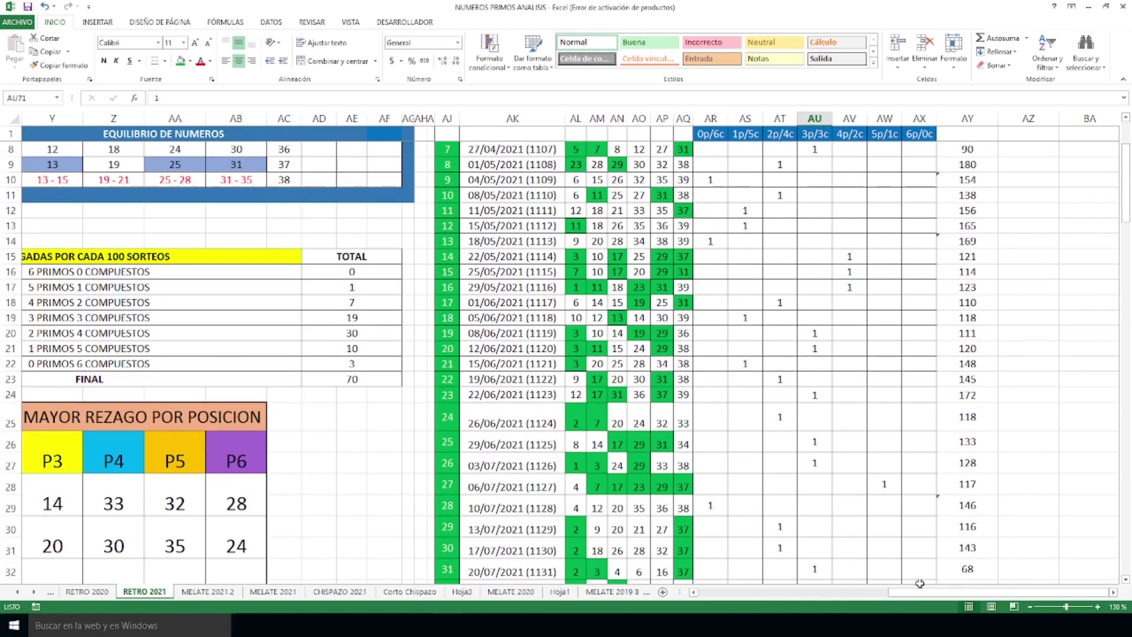
pyautogui.moveTo(924, 595); pyautogui.dragTo(823, 605)
pyautogui.moveTo(702, 319); pyautogui.dragTo(722, 319)
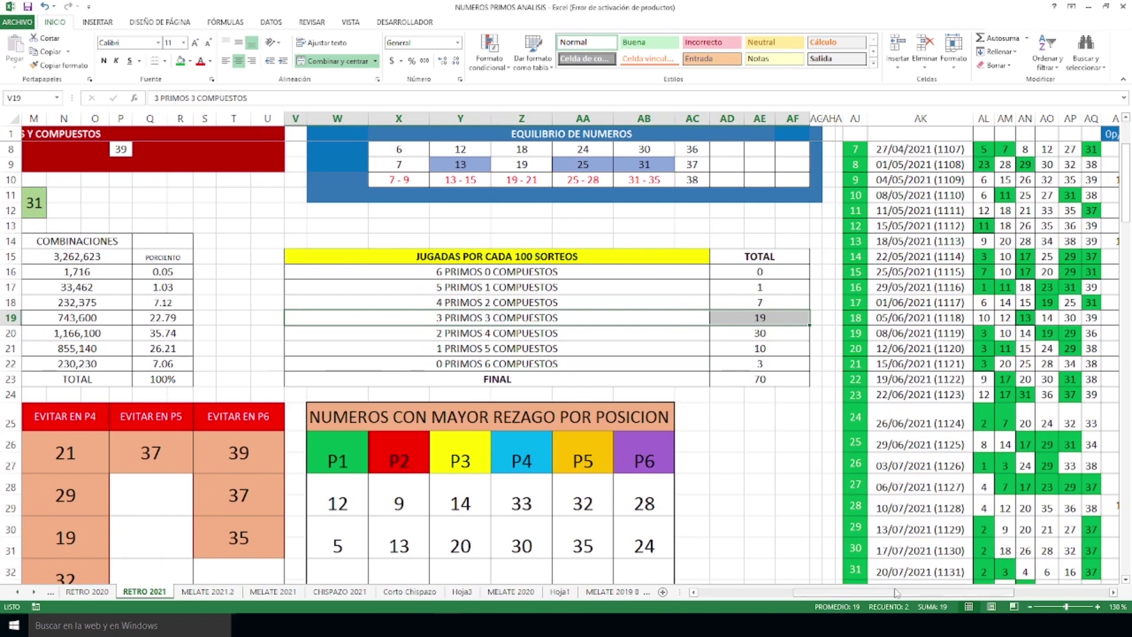
# Step: Examine the numbers listed to avoid in each position, from EVITAR EN P1 to EVITAR EN P6
pyautogui.moveTo(893, 592); pyautogui.dragTo(796, 604)
pyautogui.scroll(-3, 776, 361)
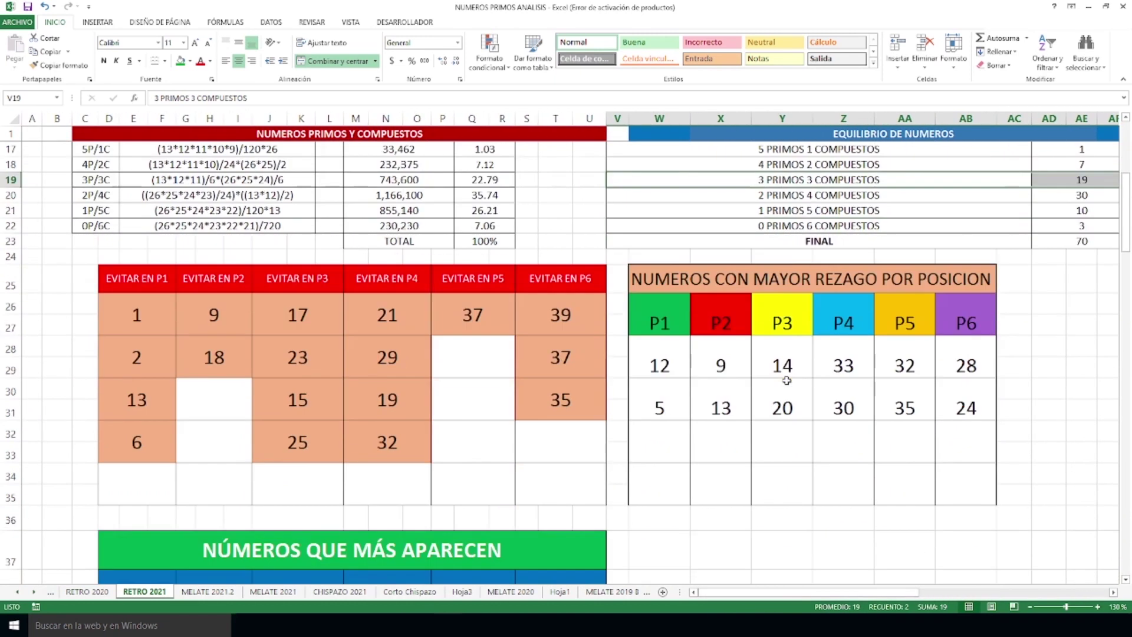
pyautogui.moveTo(152, 323); pyautogui.dragTo(557, 468)
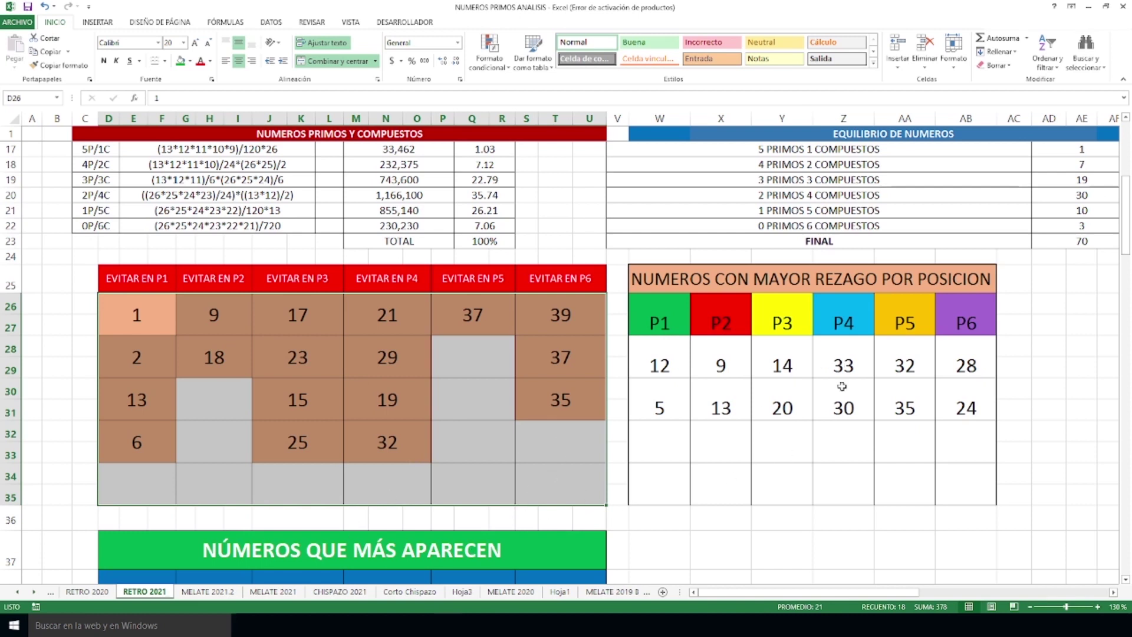
# Step: Review the numbers in the NUMEROS CON MAYOR REZAGO POR POSICION and NÚMEROS QUE MÁS APARECEN tables
pyautogui.moveTo(665, 361); pyautogui.dragTo(963, 454)
pyautogui.scroll(-5, 528, 288)
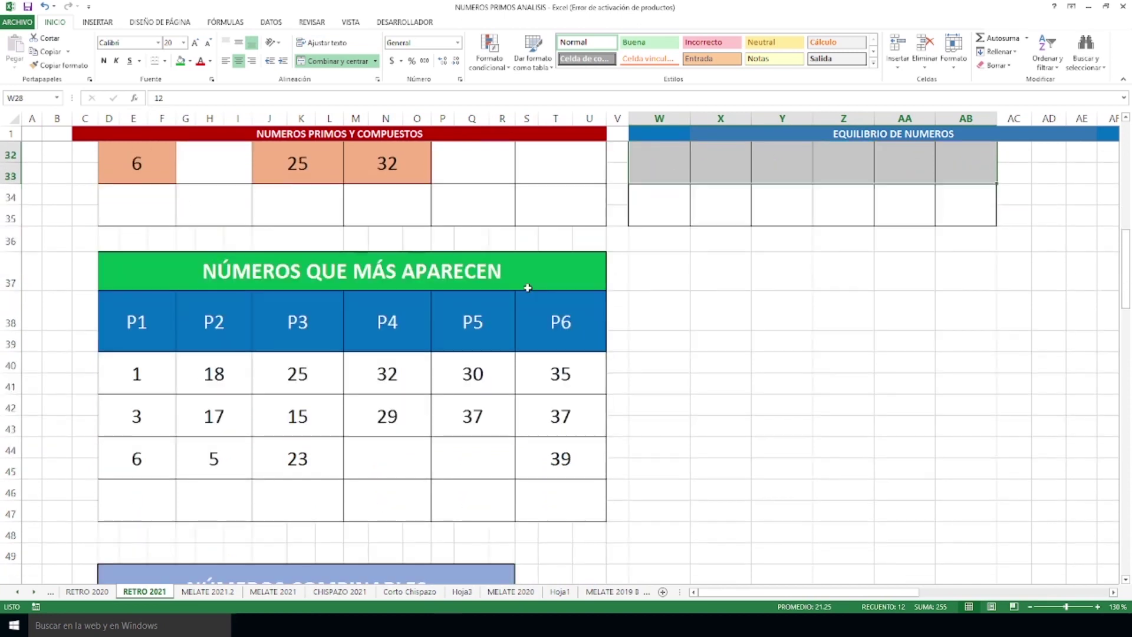
pyautogui.moveTo(136, 374); pyautogui.dragTo(572, 456)
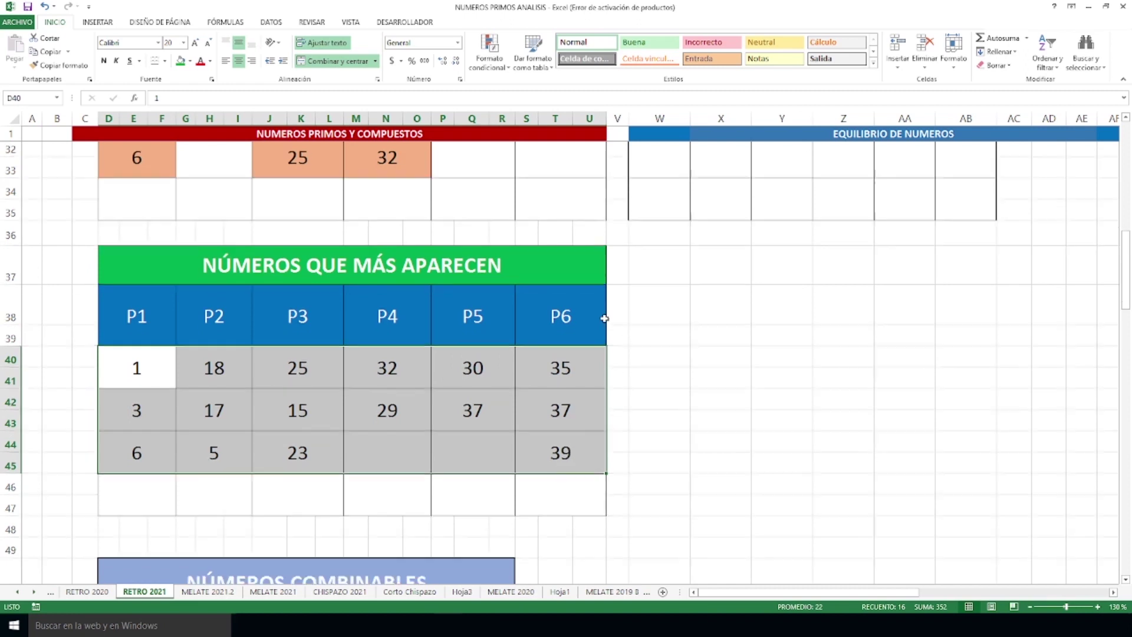
# Step: Examine the NÚMEROS COMBINABLES table and go through its highlighted winning numbers
pyautogui.scroll(-5, 608, 319)
pyautogui.keyDown('ctrl'); pyautogui.scroll(1, 605, 318); pyautogui.keyUp('ctrl')
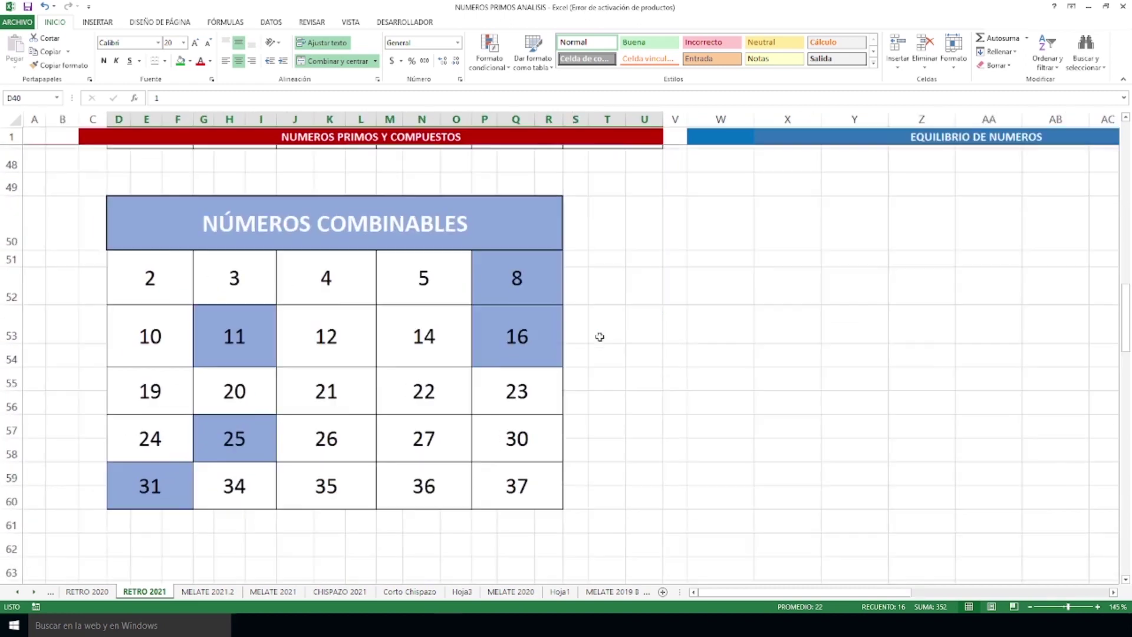
pyautogui.scroll(-1, 599, 337)
pyautogui.scroll(1, 599, 337)
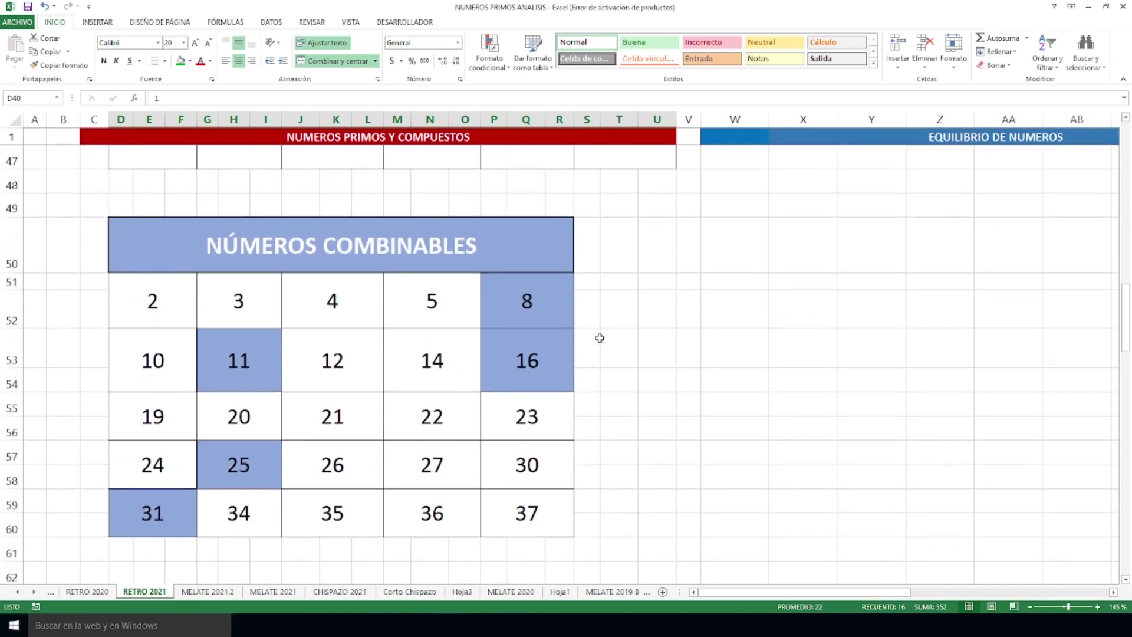
pyautogui.click(531, 306)
pyautogui.click(260, 366)
pyautogui.click(498, 388)
pyautogui.click(165, 500)
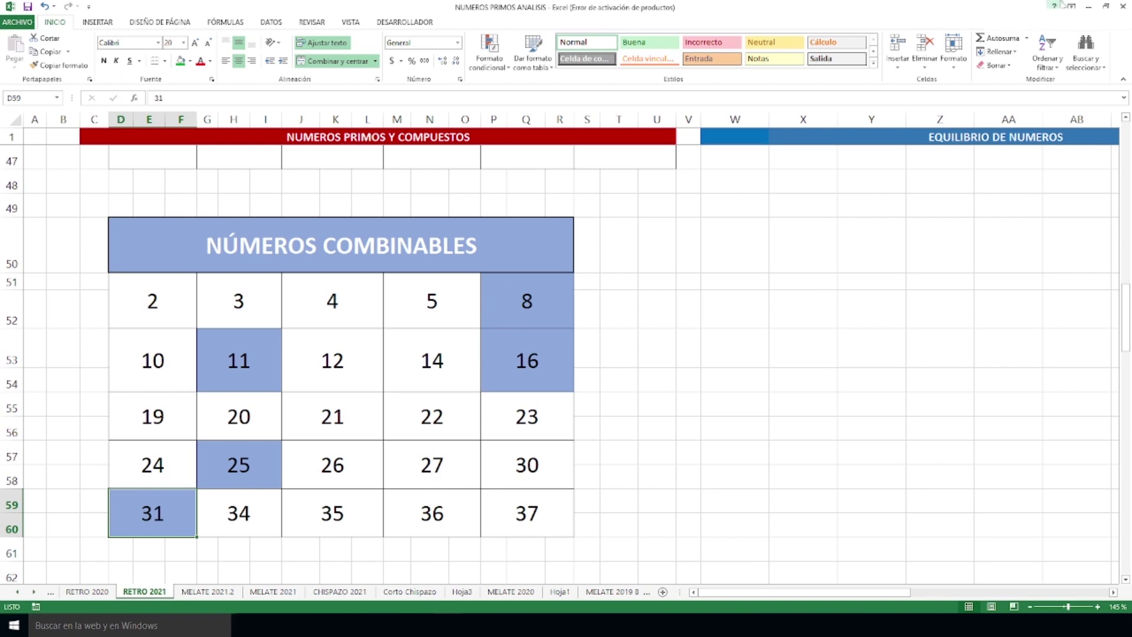
# Step: Switch to the NUMEROS PRIMOS PRONOSTICO workbook and check the classification of the 04/12/2021 (1170) draw in its history table
pyautogui.click(1088, 6)
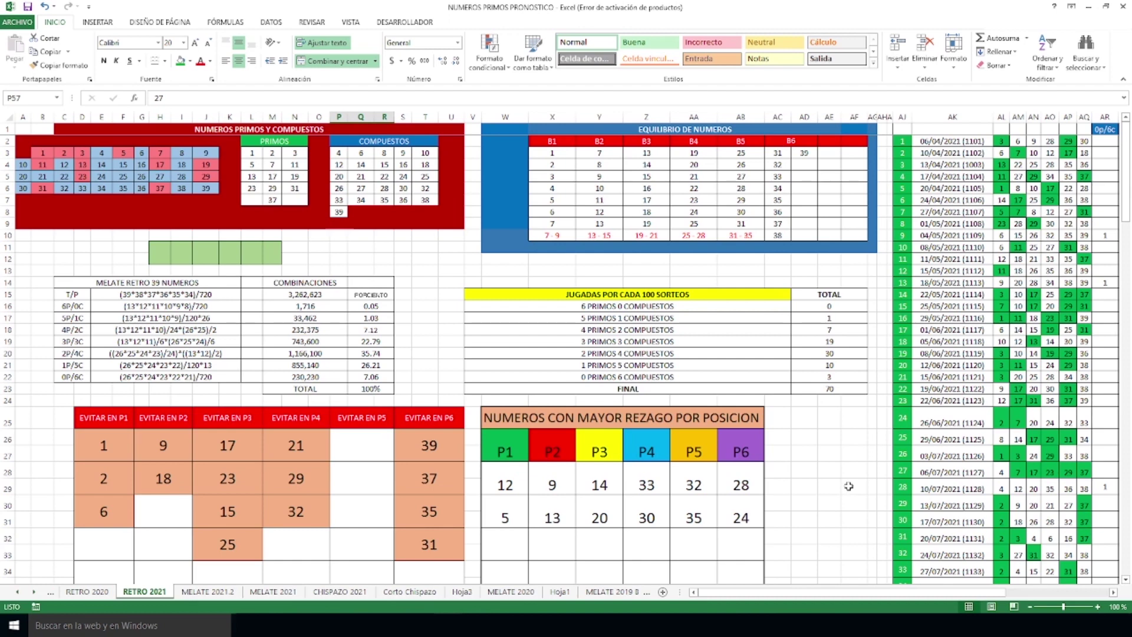
pyautogui.scroll(3, 849, 486)
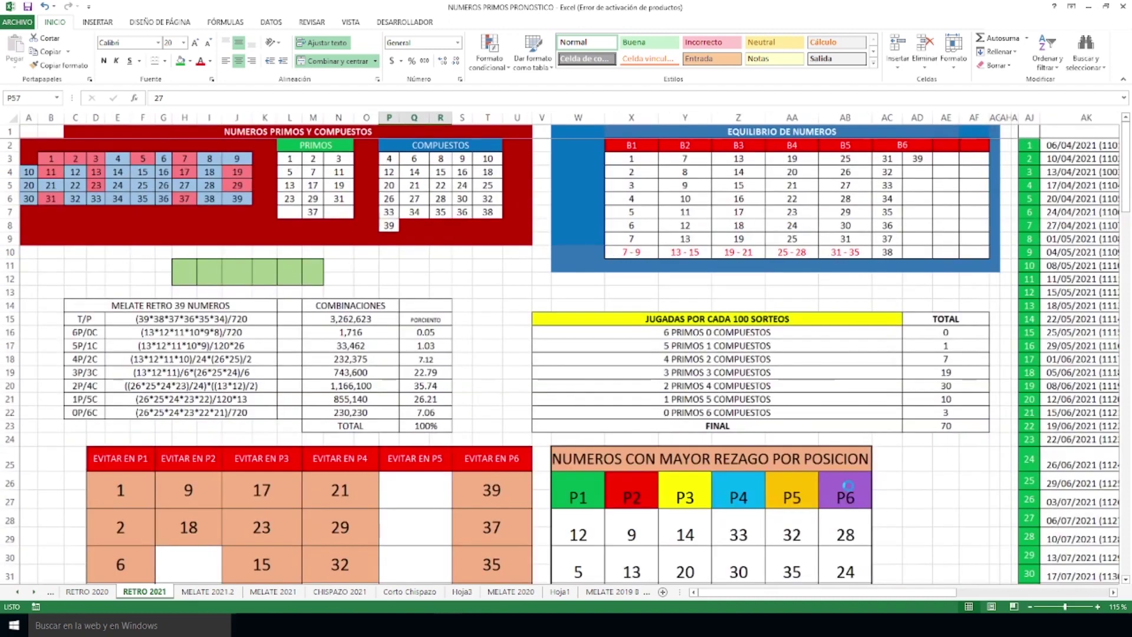
pyautogui.moveTo(766, 592); pyautogui.dragTo(825, 592)
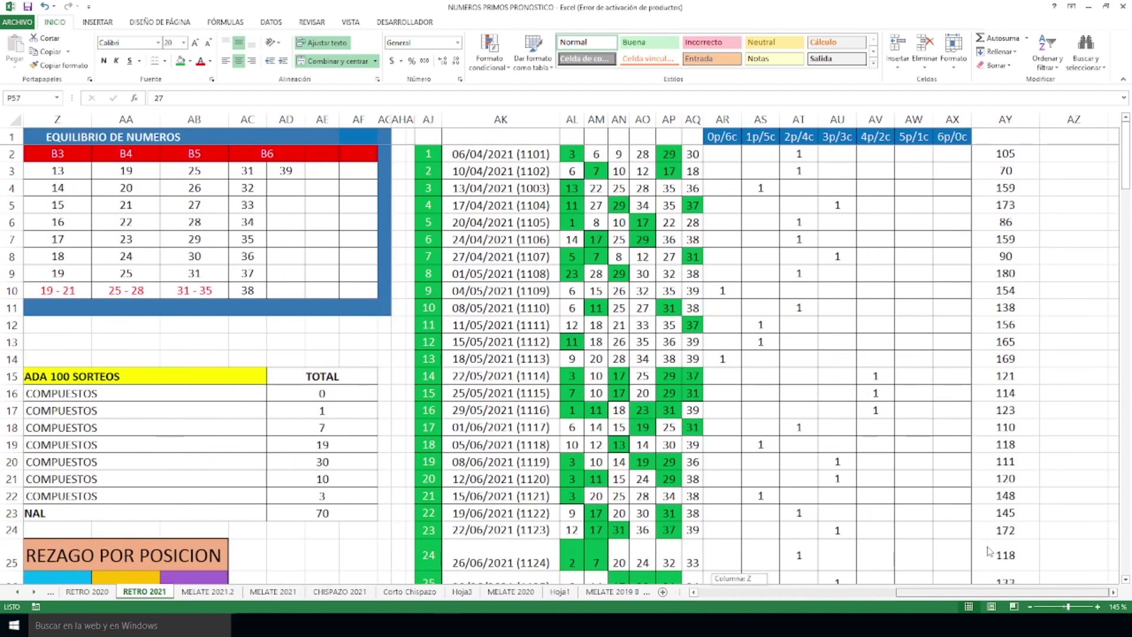
pyautogui.scroll(-8, 833, 468)
pyautogui.scroll(-7, 825, 467)
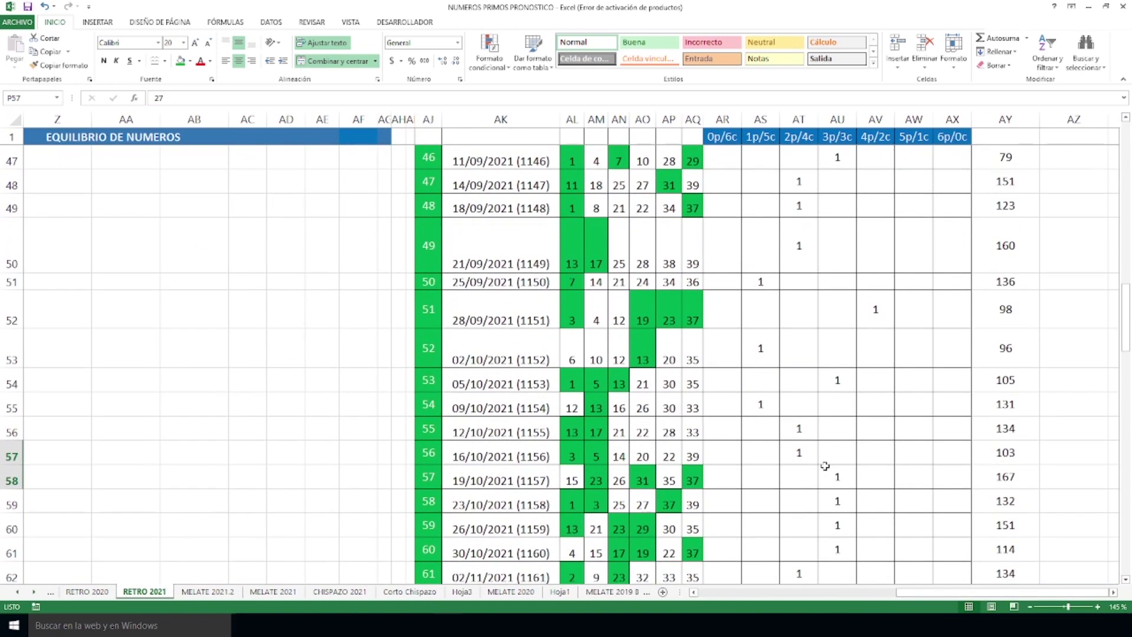
pyautogui.scroll(-4, 821, 413)
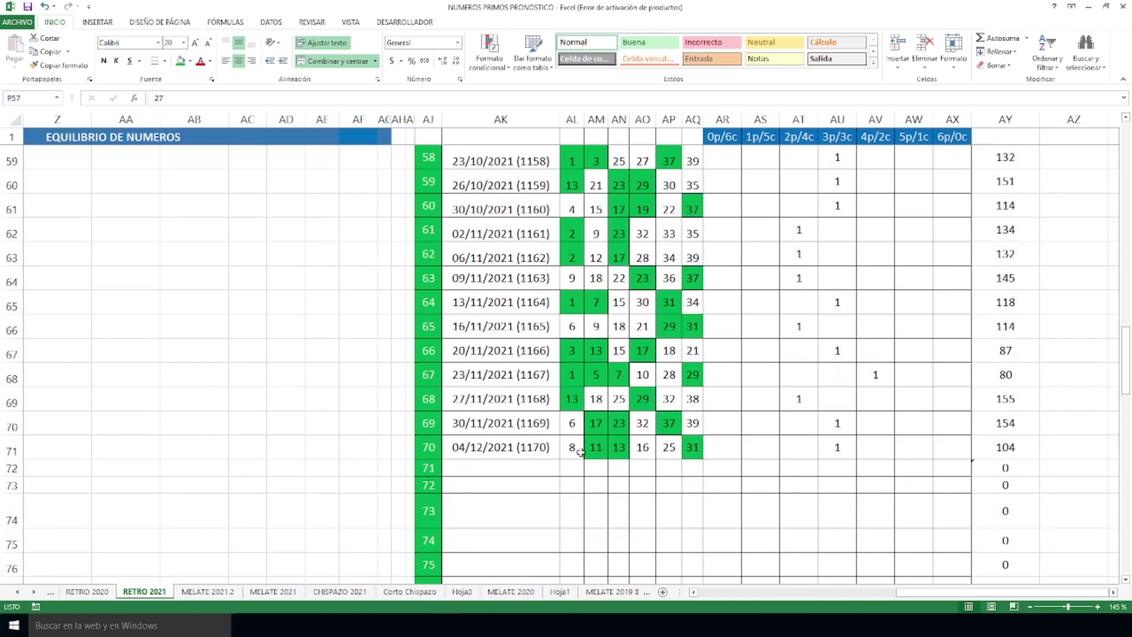
pyautogui.click(840, 449)
# Step: Check the 3 PRIMOS 3 COMPUESTOS total and the FINAL total in the forecast workbook's JUGADAS POR CADA 100 SORTEOS table
pyautogui.scroll(20, 733, 473)
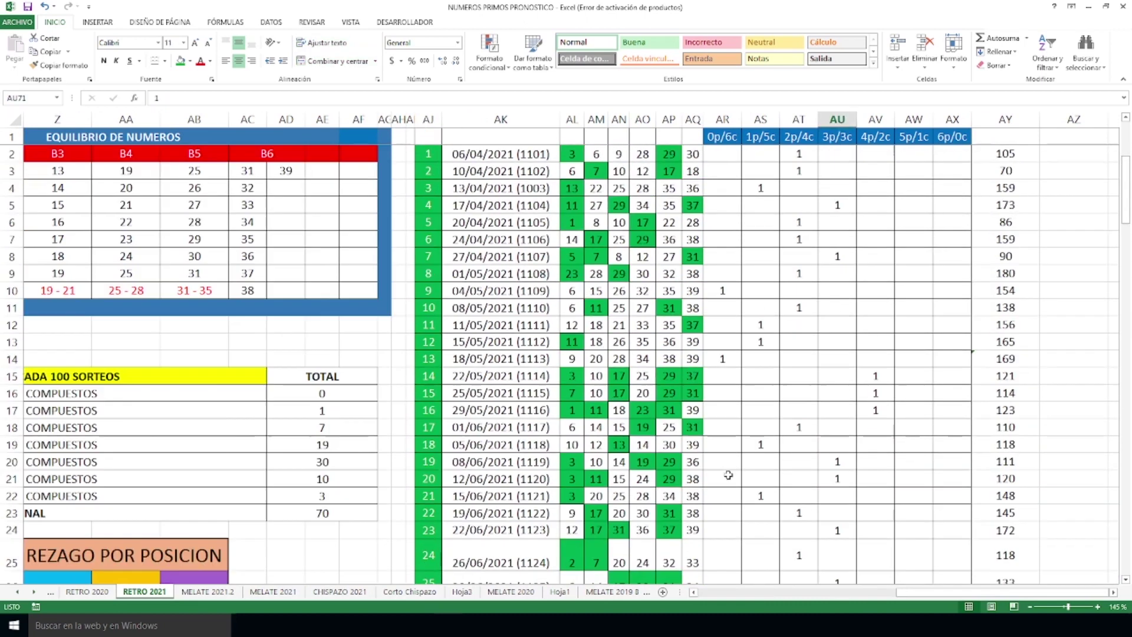
pyautogui.moveTo(920, 593); pyautogui.dragTo(833, 593)
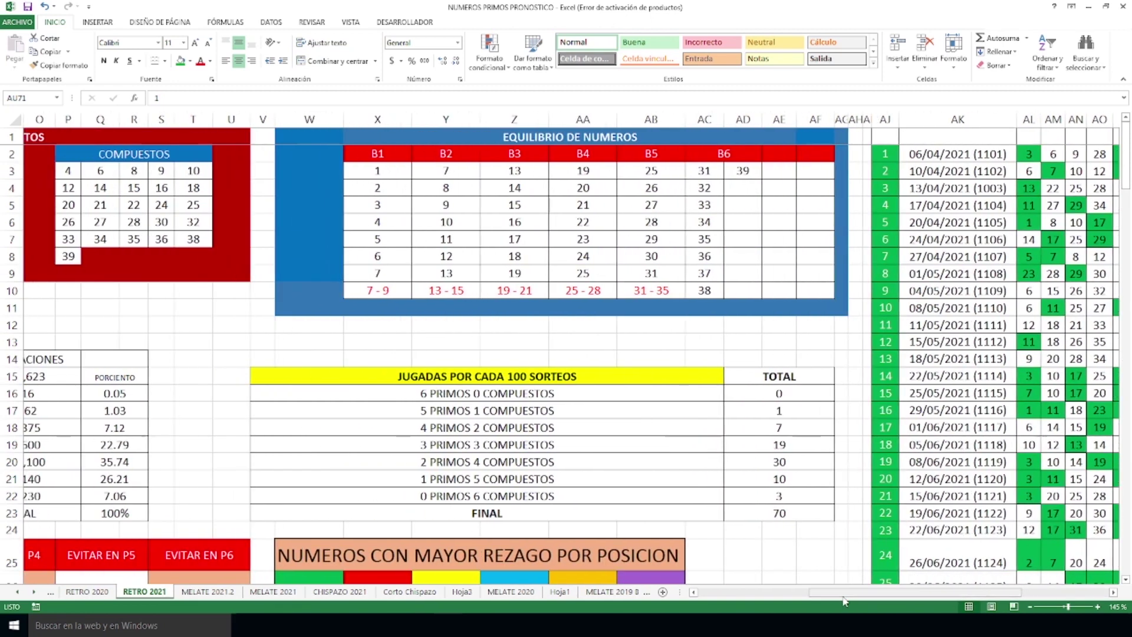
pyautogui.click(778, 447)
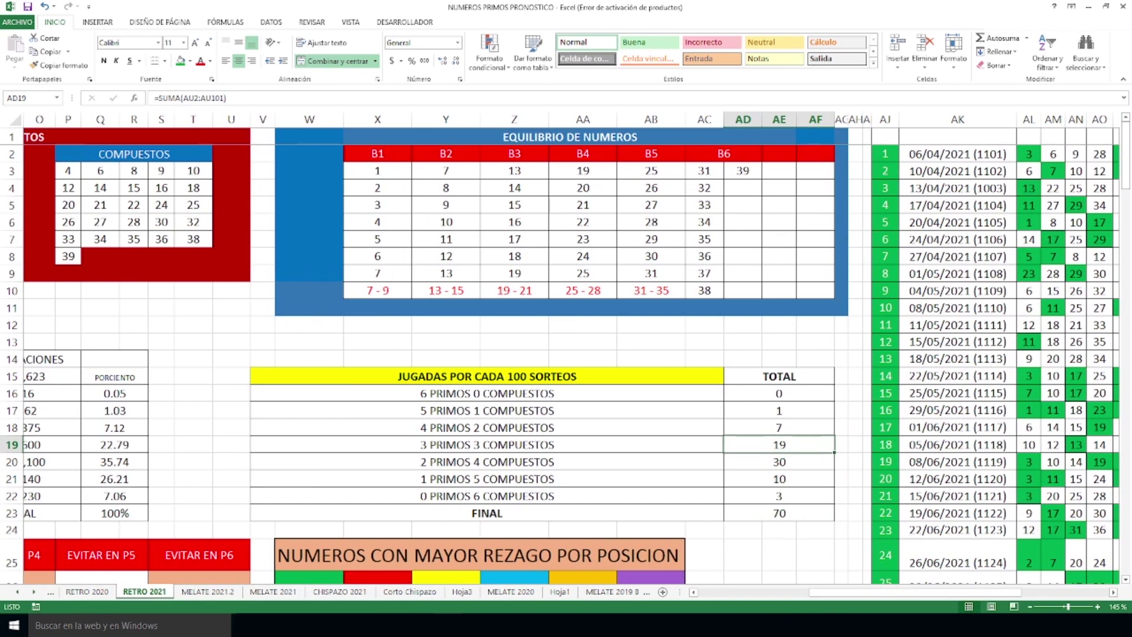
pyautogui.moveTo(914, 592); pyautogui.dragTo(932, 592)
pyautogui.click(722, 513)
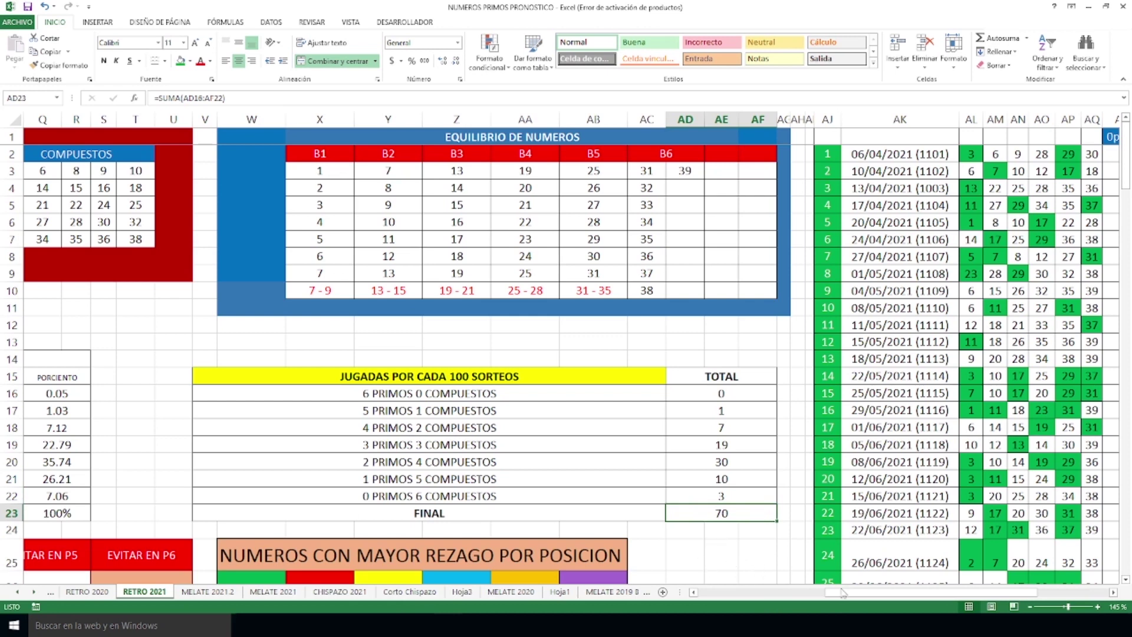
# Step: Compare the theoretical percentages with the draw totals for the 3P/3C, 2P/4C and 1P/5C combinations, together and row by row
pyautogui.moveTo(932, 593); pyautogui.dragTo(901, 594)
pyautogui.moveTo(176, 449); pyautogui.dragTo(835, 484)
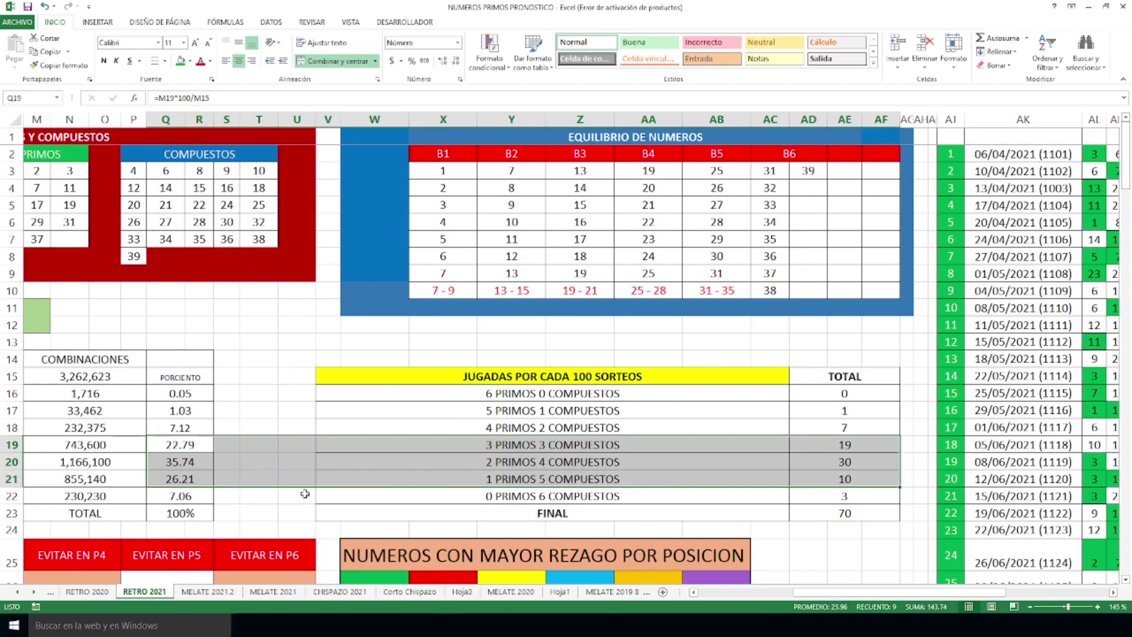
pyautogui.click(179, 480)
pyautogui.moveTo(179, 481); pyautogui.dragTo(829, 478)
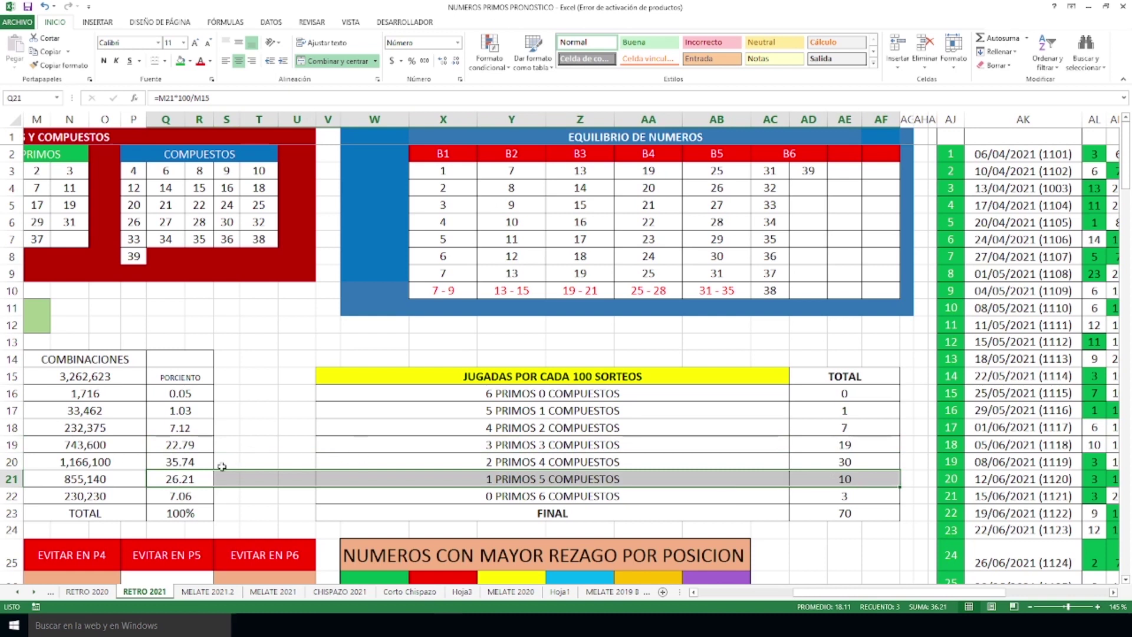
pyautogui.moveTo(191, 463); pyautogui.dragTo(843, 468)
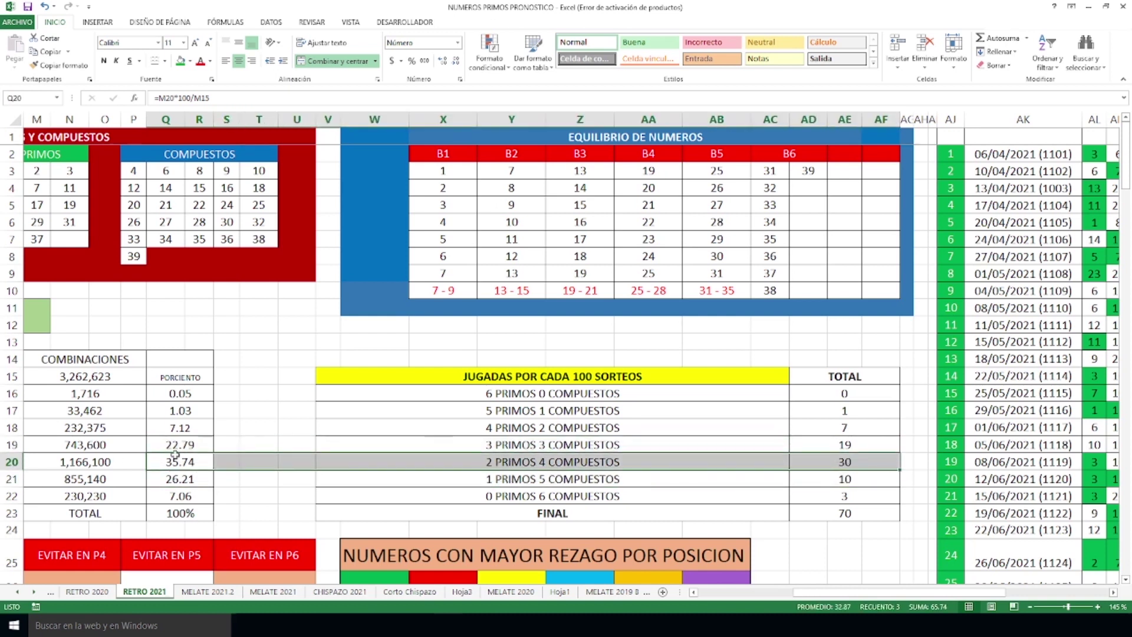
pyautogui.moveTo(164, 450); pyautogui.dragTo(813, 445)
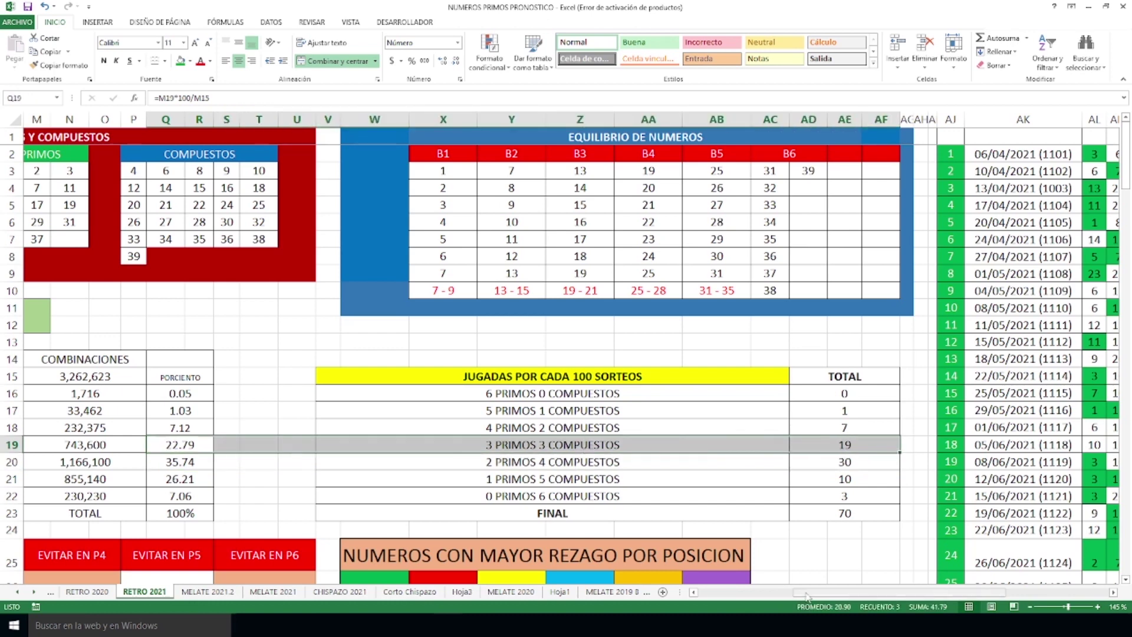
# Step: Examine the 0p/6c and 1p/5c columns for the October and November 2021 draws in the history table
pyautogui.moveTo(808, 597); pyautogui.dragTo(911, 595)
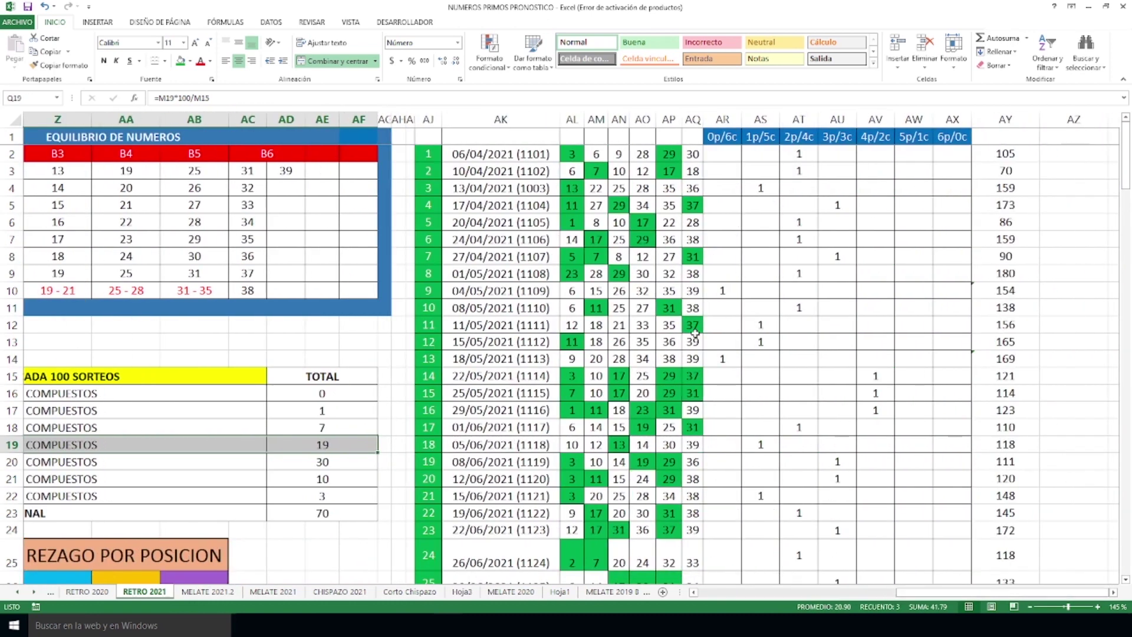
pyautogui.scroll(-5, 771, 328)
pyautogui.scroll(-15, 772, 328)
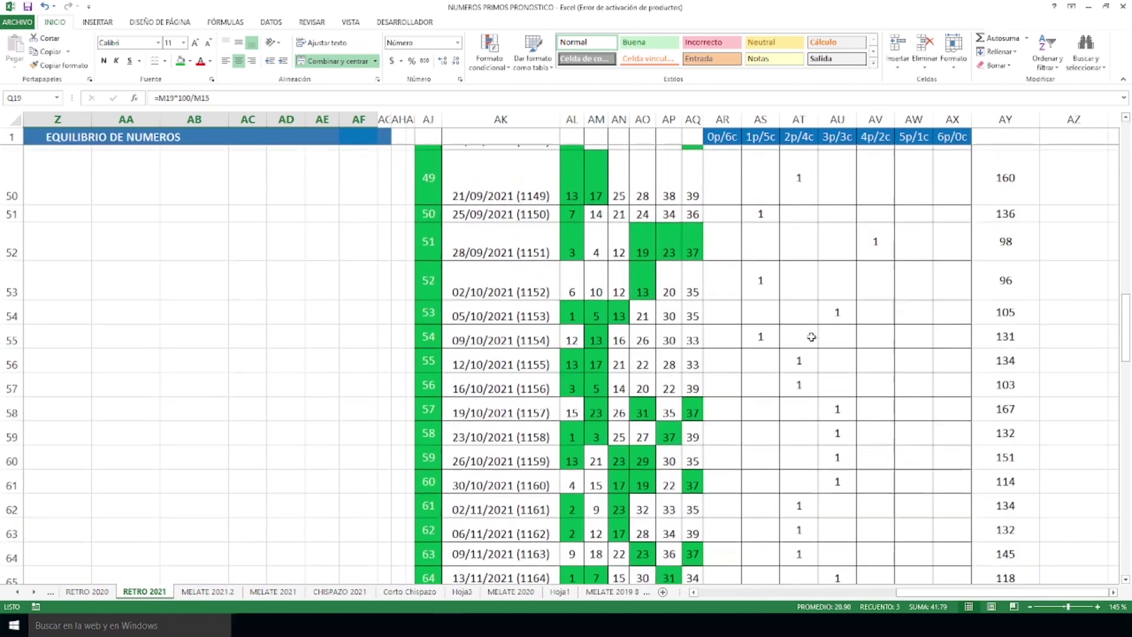
pyautogui.scroll(3, 812, 330)
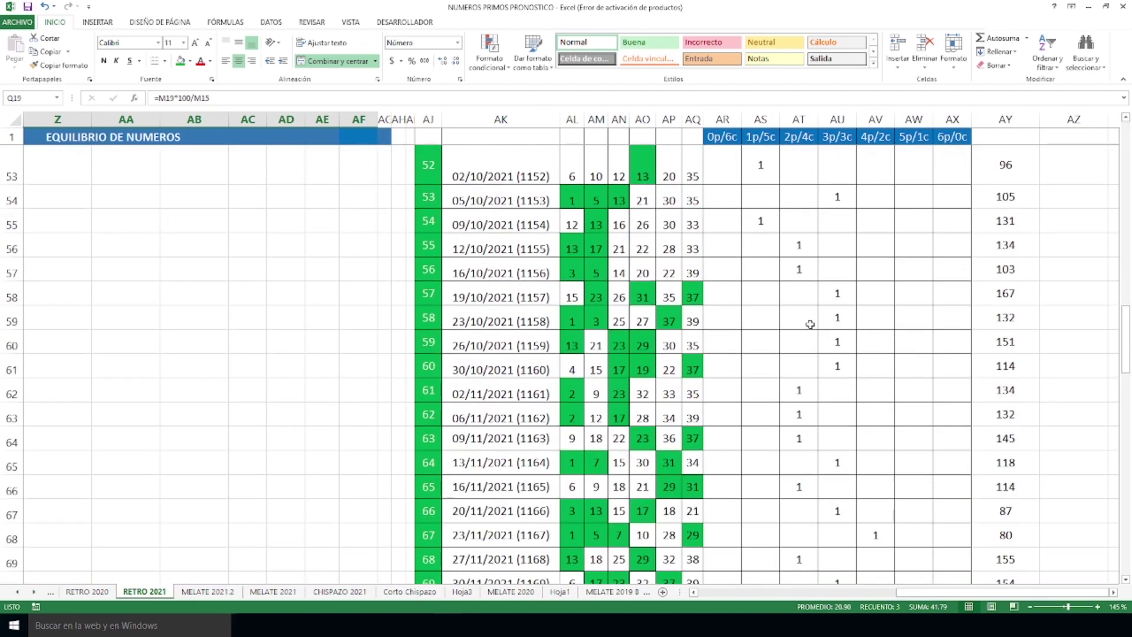
pyautogui.click(723, 121)
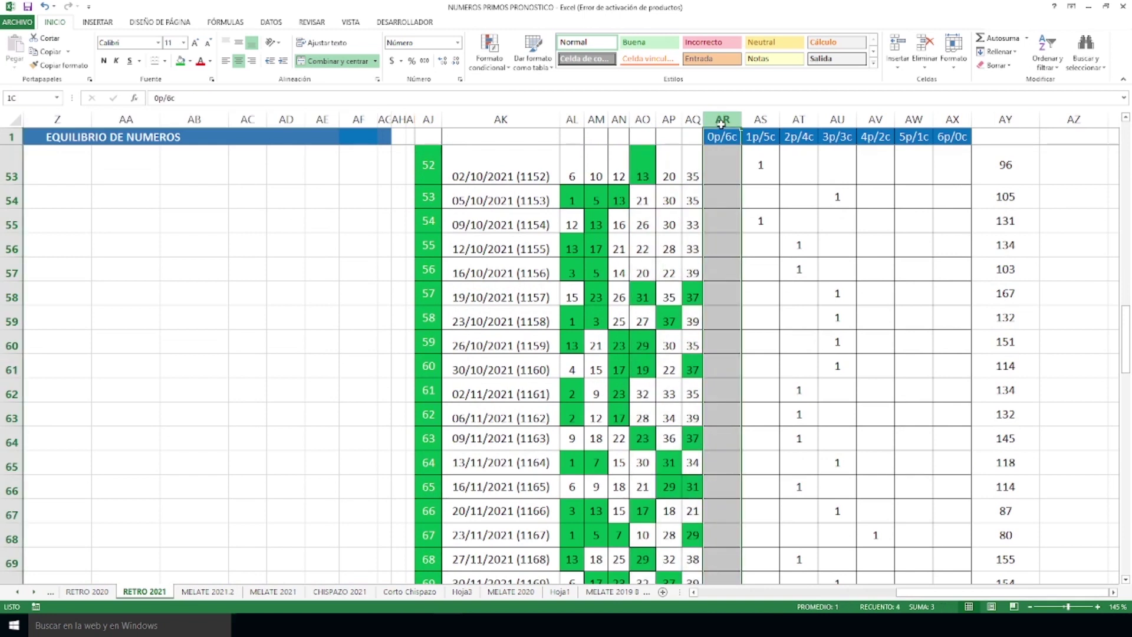
pyautogui.moveTo(720, 124); pyautogui.dragTo(760, 119)
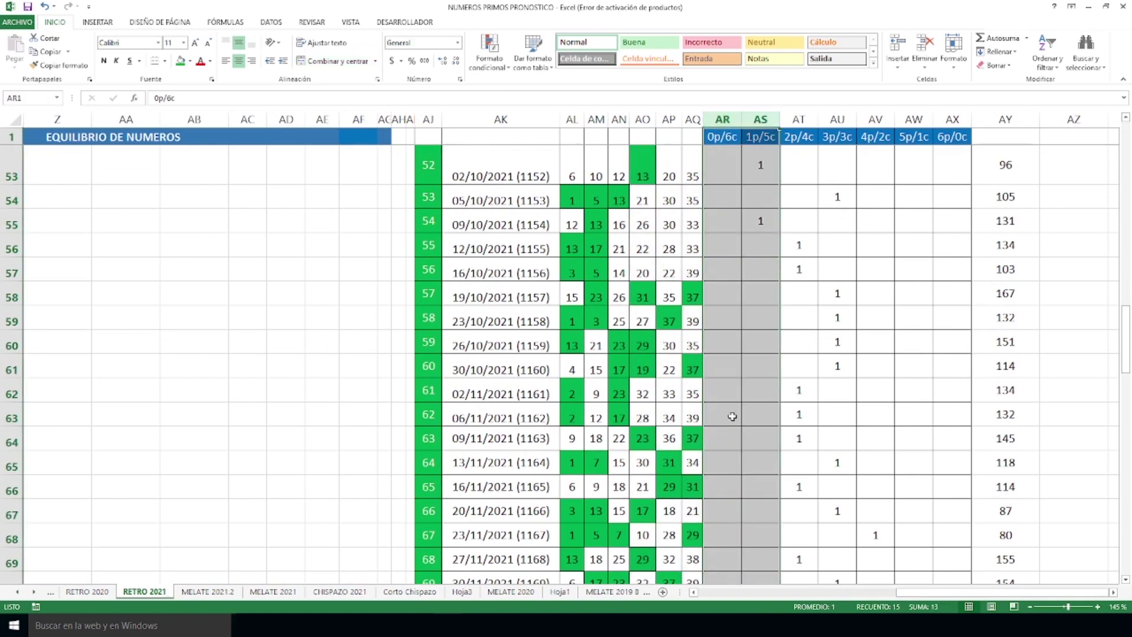
pyautogui.click(809, 299)
# Step: Trace the 0p/6c and 1p/5c columns back through the earlier draws to the first row of the history table
pyautogui.moveTo(724, 245); pyautogui.dragTo(758, 283)
pyautogui.scroll(12, 758, 379)
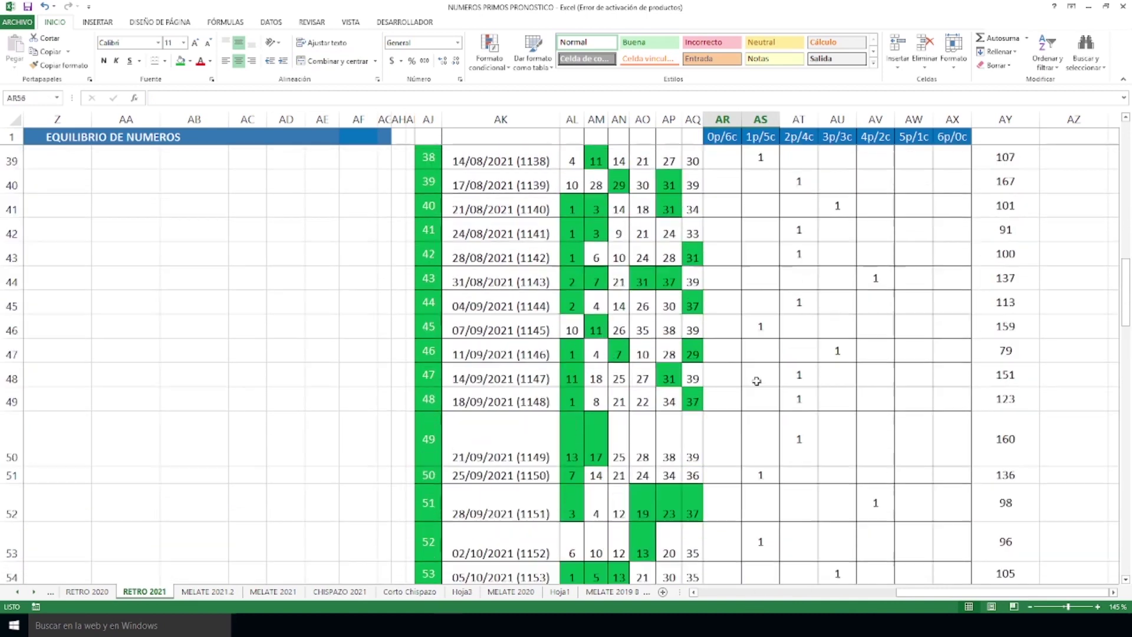
pyautogui.scroll(3, 756, 382)
pyautogui.moveTo(731, 357); pyautogui.dragTo(766, 308)
pyautogui.scroll(3, 768, 351)
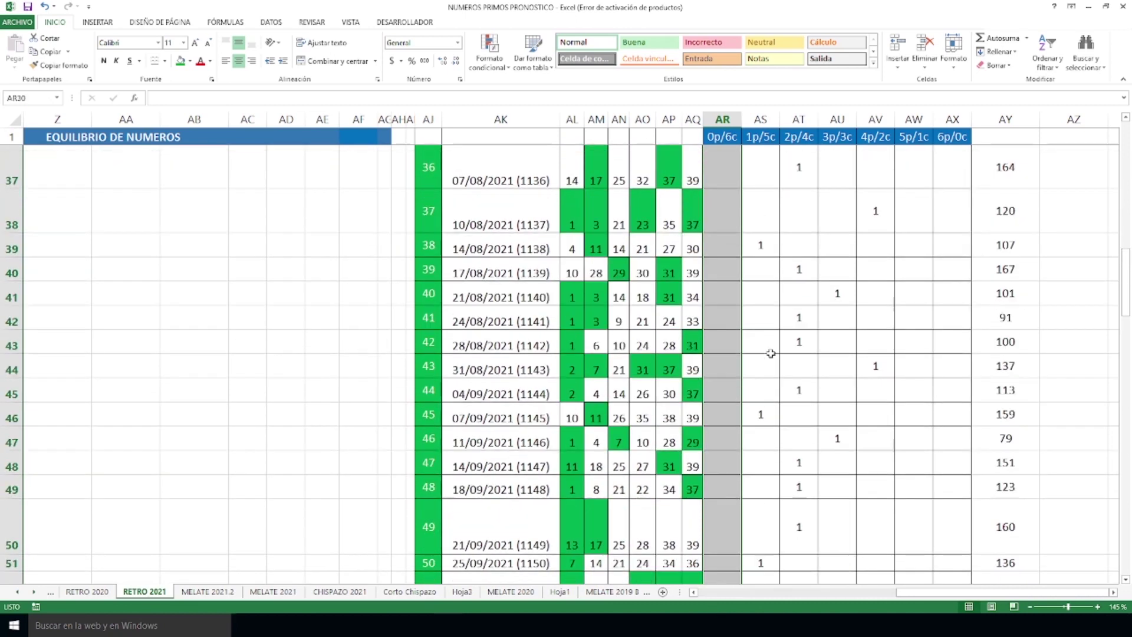
pyautogui.click(761, 355)
pyautogui.scroll(1, 761, 355)
pyautogui.scroll(12, 760, 355)
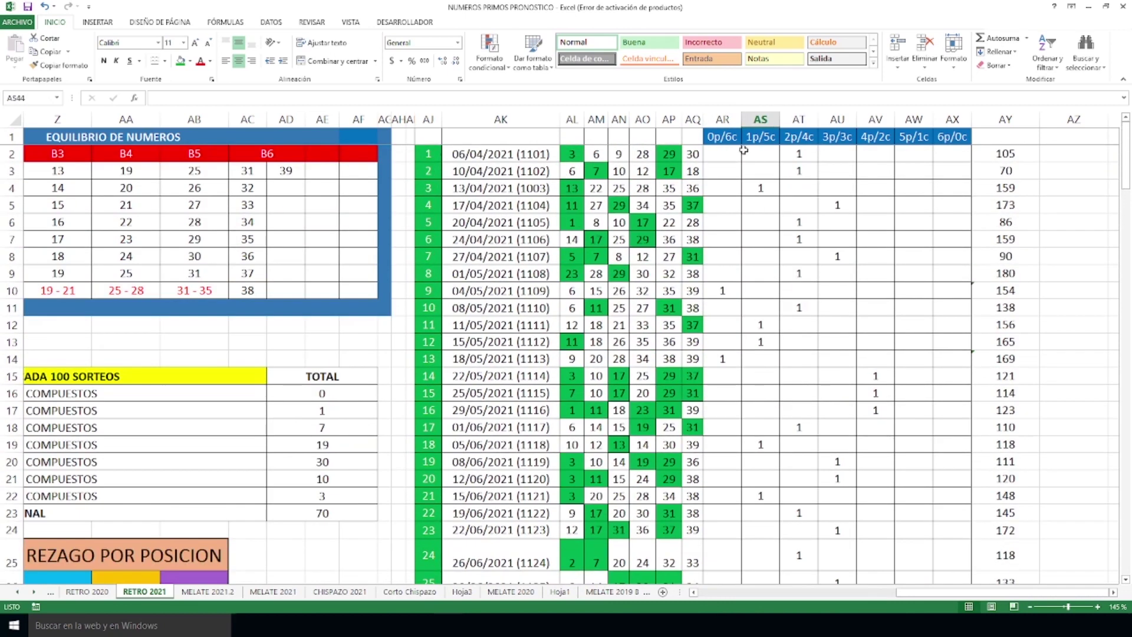
pyautogui.click(759, 137)
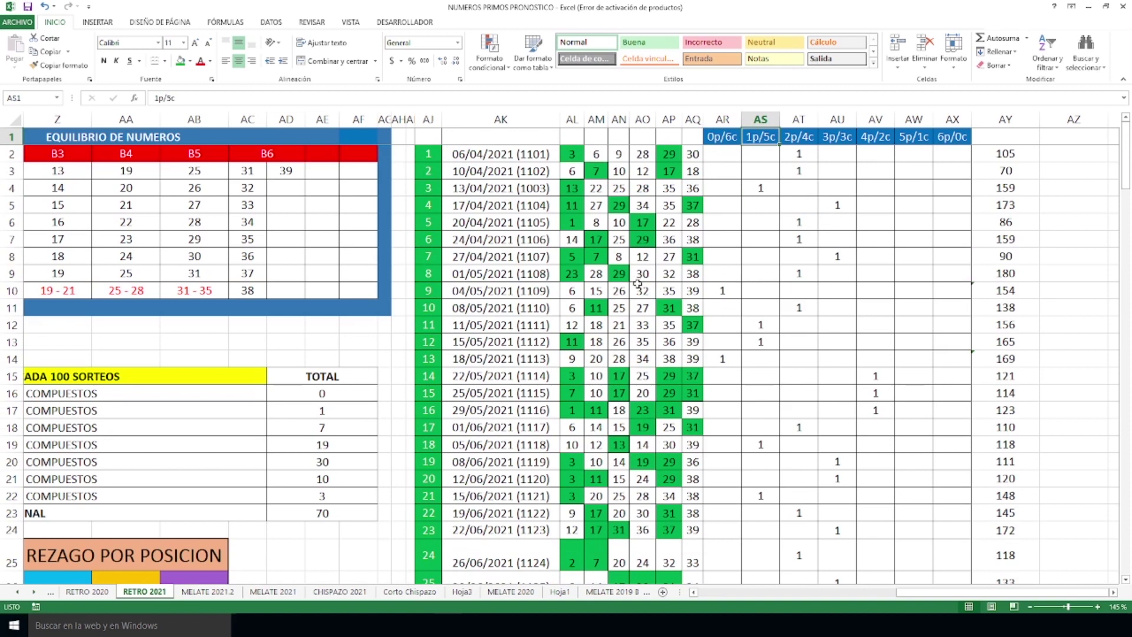
# Step: Go through the numbers to avoid in the EVITAR EN P1 and EVITAR EN P2 columns one by one
pyautogui.moveTo(951, 598); pyautogui.dragTo(753, 598)
pyautogui.scroll(-4, 595, 385)
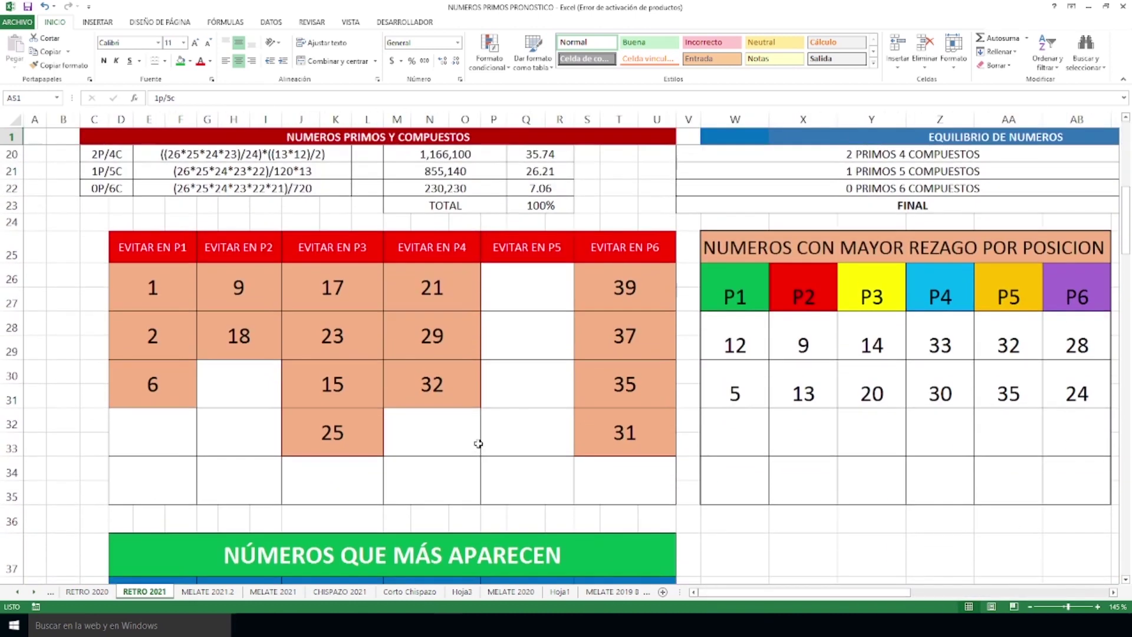
pyautogui.click(162, 304)
pyautogui.click(163, 342)
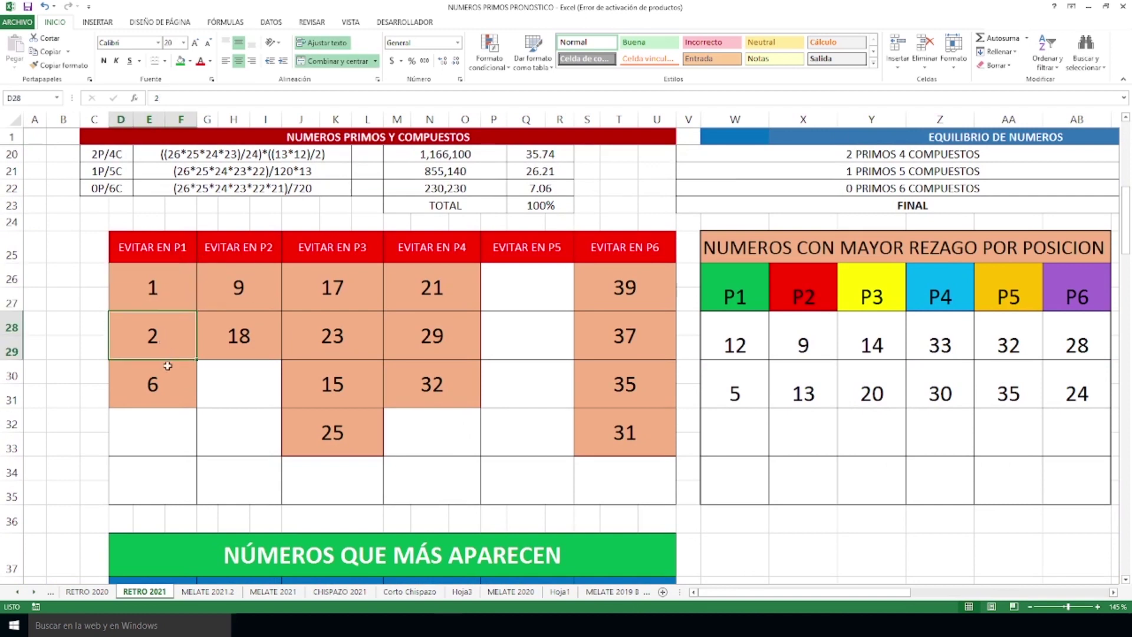
pyautogui.click(157, 386)
pyautogui.click(237, 287)
pyautogui.click(239, 336)
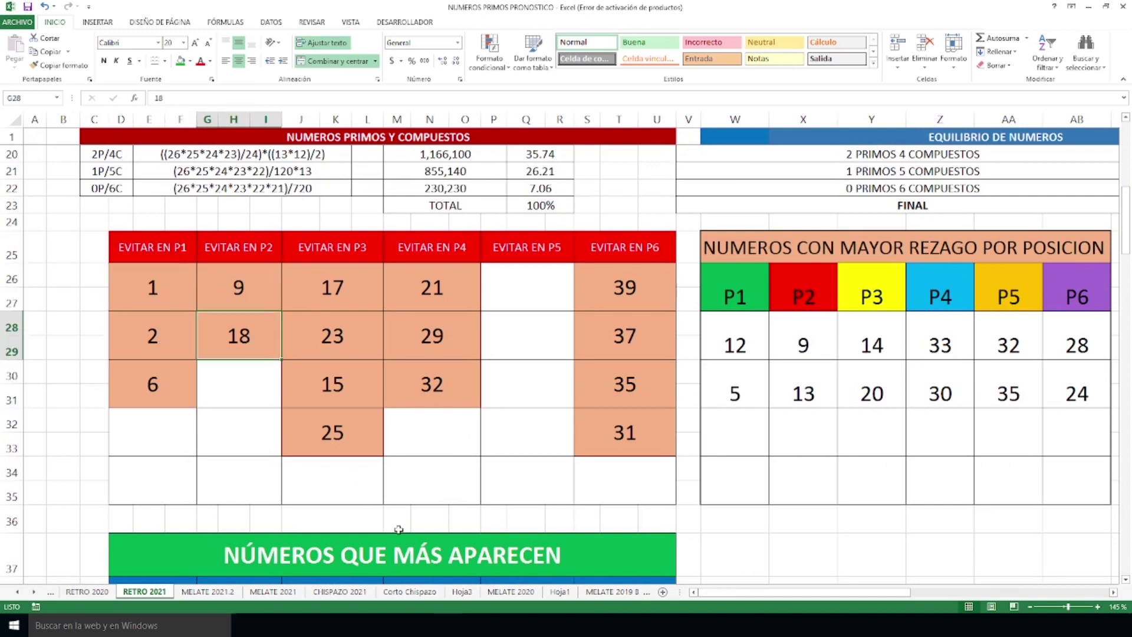
# Step: Go through the numbers to avoid in the EVITAR EN P3 and EVITAR EN P4 columns one by one
pyautogui.click(352, 287)
pyautogui.click(345, 326)
pyautogui.click(345, 383)
pyautogui.click(348, 433)
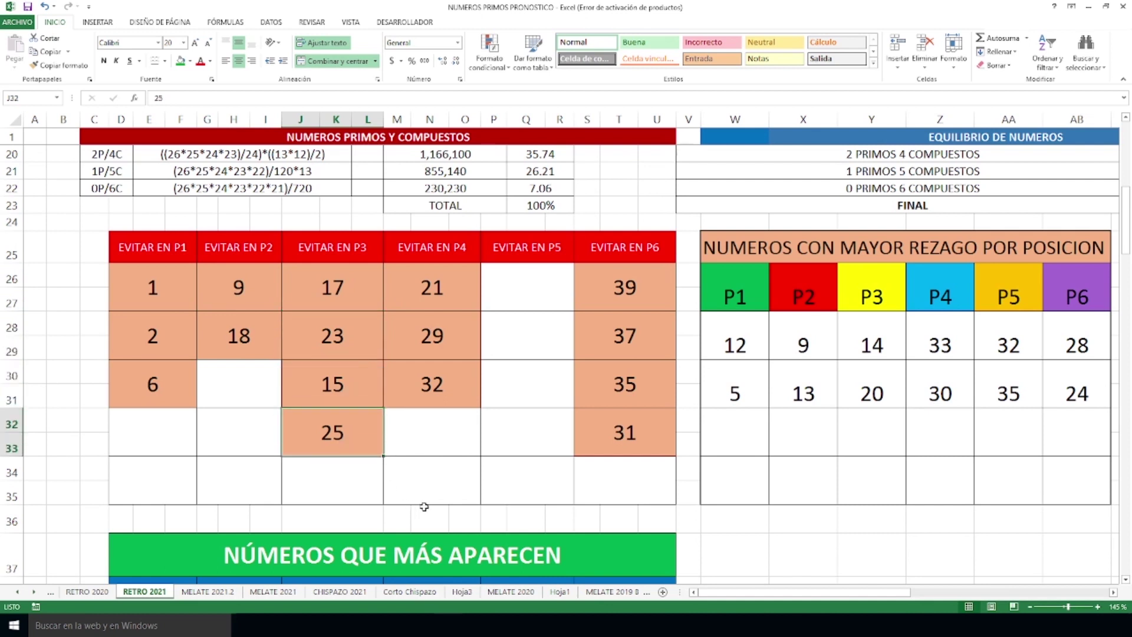
pyautogui.click(436, 287)
pyautogui.click(434, 335)
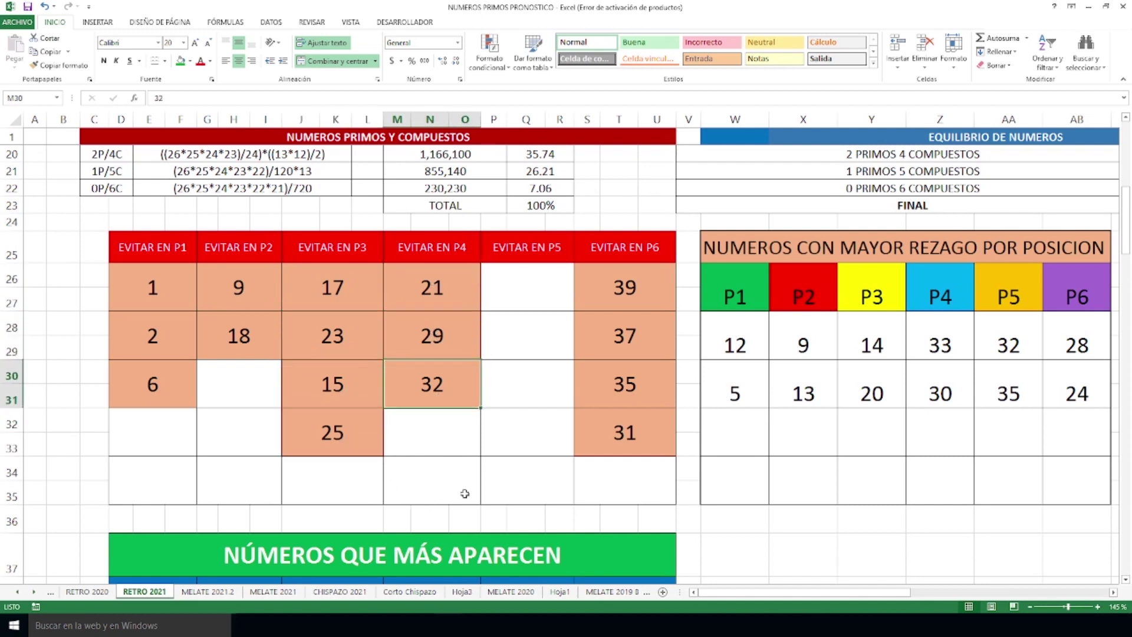
# Step: Check the EVITAR EN P5 column and each number to avoid under EVITAR EN P6
pyautogui.moveTo(549, 270); pyautogui.dragTo(533, 468)
pyautogui.click(657, 299)
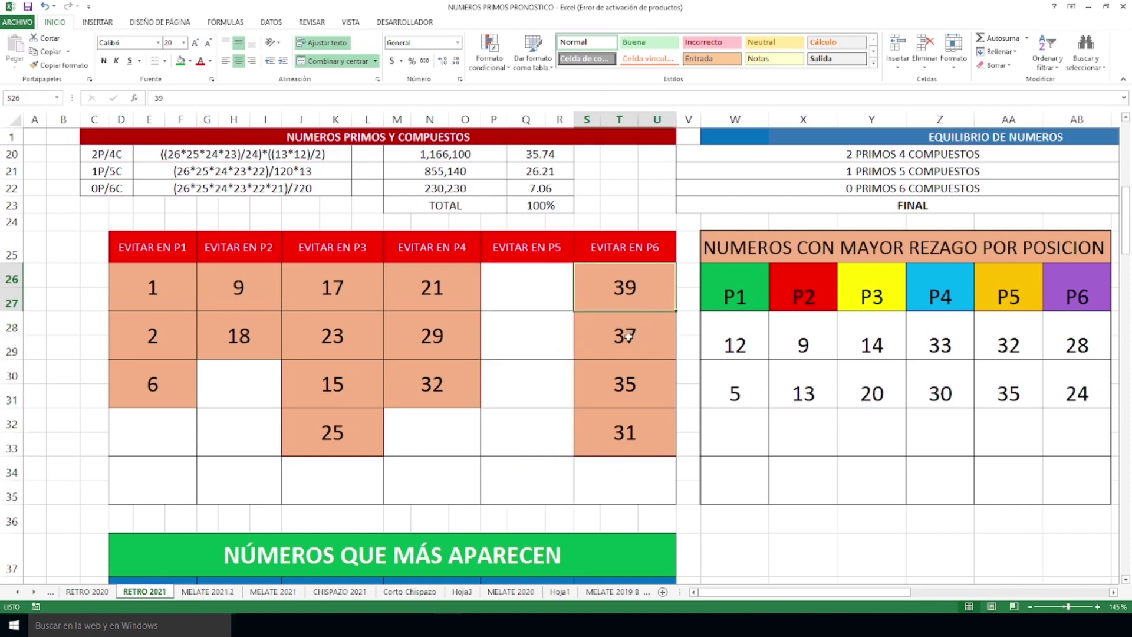
pyautogui.click(631, 339)
pyautogui.click(632, 384)
pyautogui.click(634, 427)
# Step: Review the P1 to P6 numbers in the NUMEROS CON MAYOR REZAGO POR POSICION table
pyautogui.moveTo(729, 591); pyautogui.dragTo(807, 591)
pyautogui.moveTo(435, 342); pyautogui.dragTo(777, 446)
pyautogui.click(834, 445)
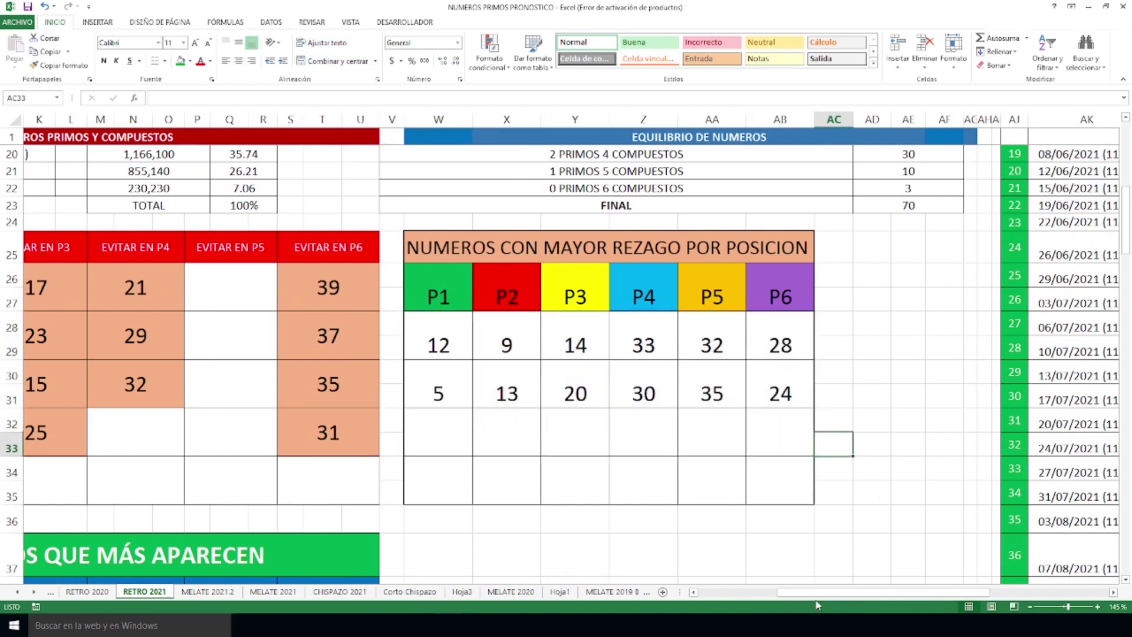
# Step: Compare the NÚMEROS QUE MÁS APARECEN table with the EVITAR and NUMEROS CON MAYOR REZAGO POR POSICION tables
pyautogui.moveTo(818, 591); pyautogui.dragTo(737, 591)
pyautogui.scroll(-5, 619, 489)
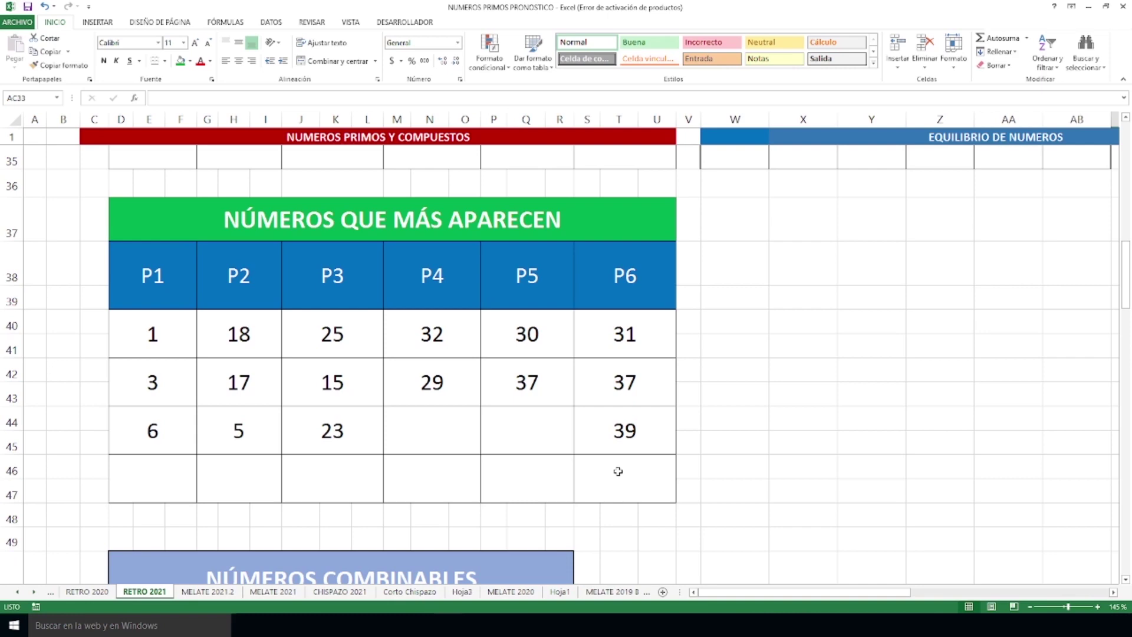
pyautogui.scroll(4, 618, 472)
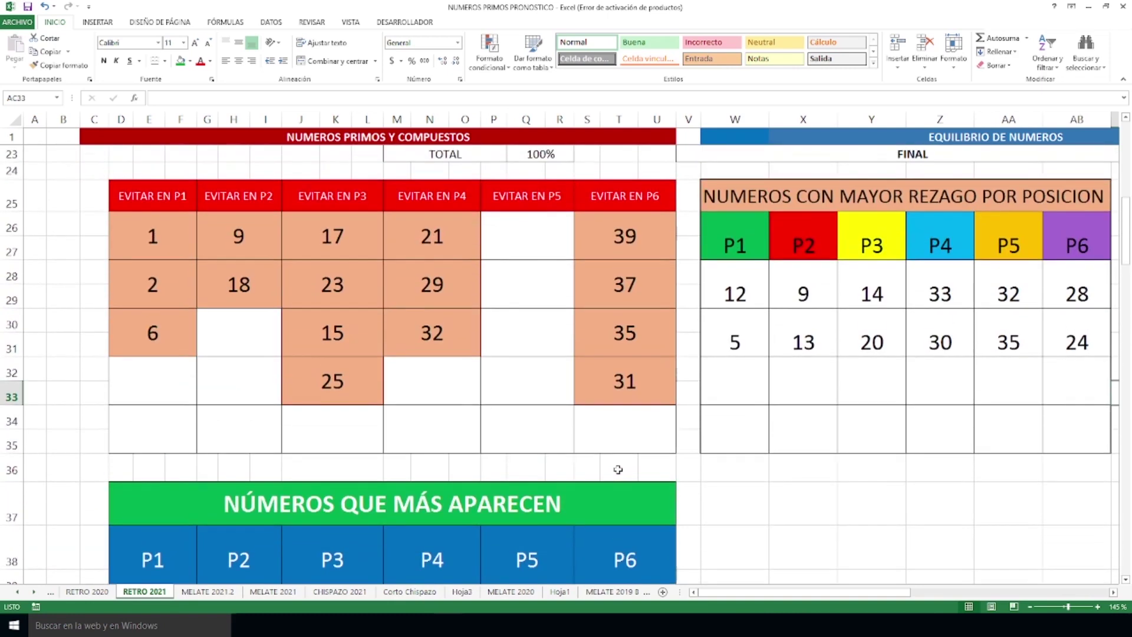
pyautogui.scroll(-3, 618, 469)
pyautogui.scroll(1, 618, 470)
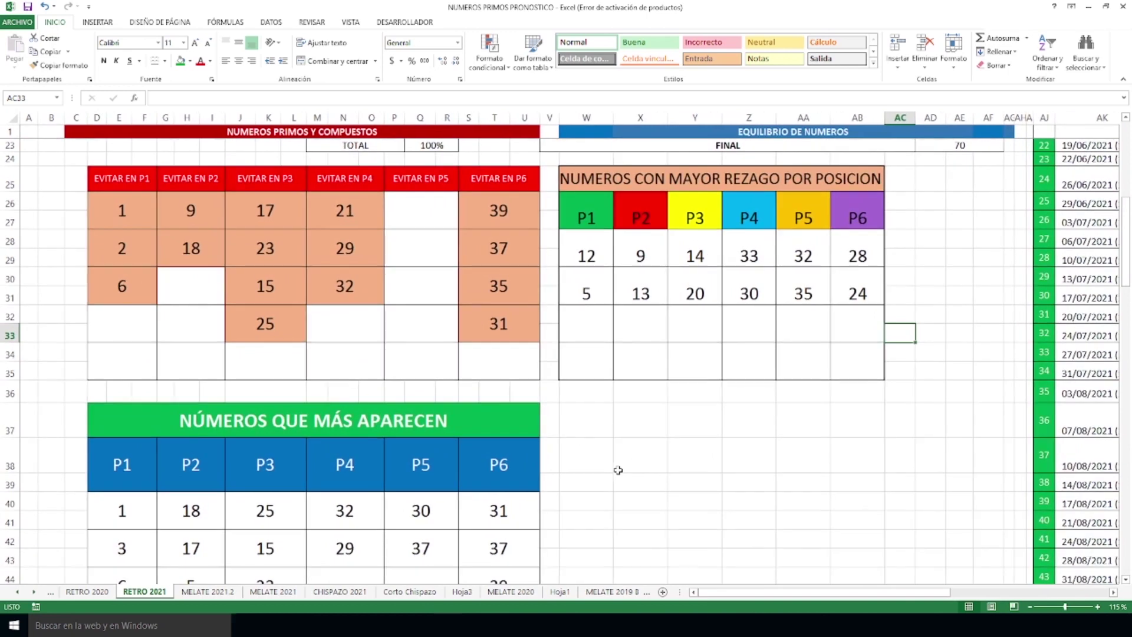
pyautogui.moveTo(1127, 227); pyautogui.dragTo(1123, 233)
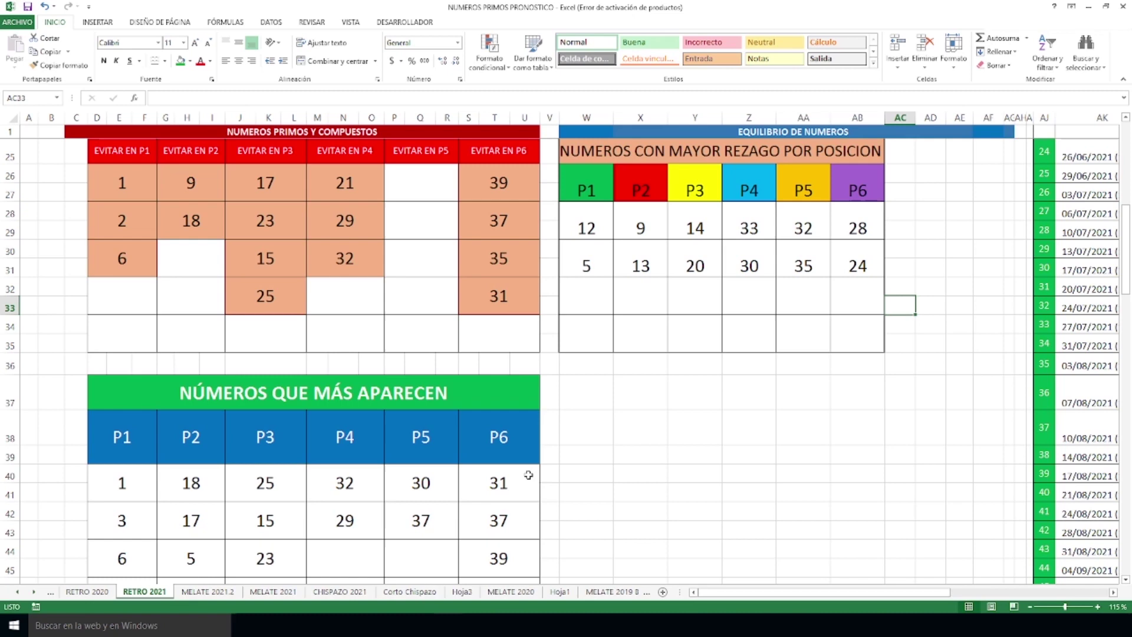
# Step: Examine the forecast workbook's NÚMEROS COMBINABLES table for the next draw, including the highlighted numbers 2 and 3
pyautogui.keyDown('ctrl'); pyautogui.scroll(5, 528, 474); pyautogui.keyUp('ctrl')
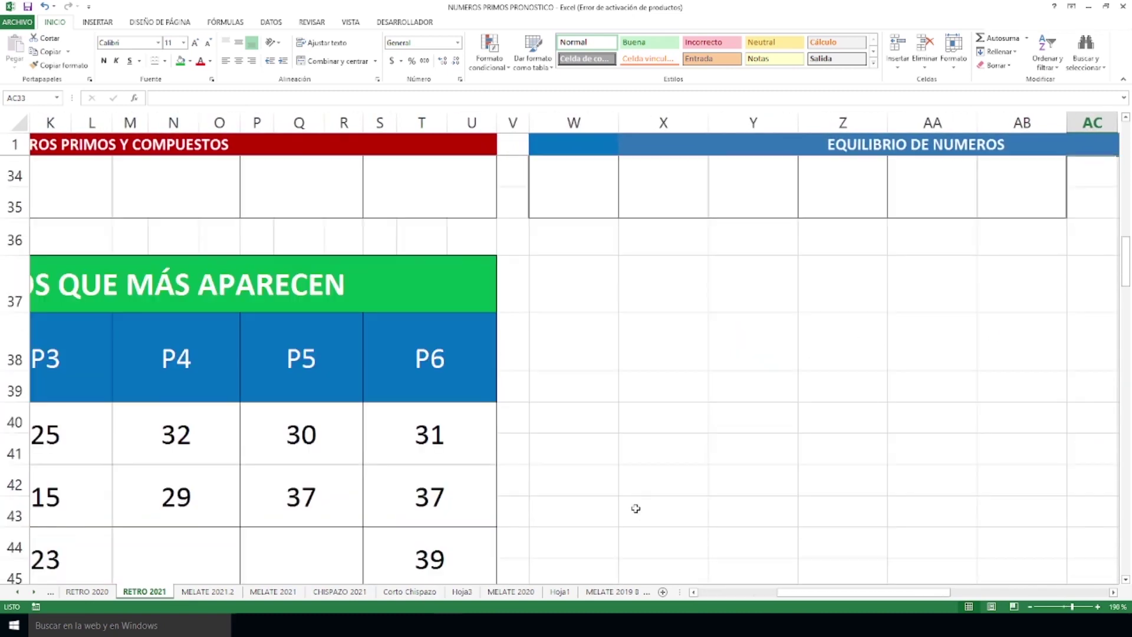
pyautogui.moveTo(817, 592); pyautogui.dragTo(737, 592)
pyautogui.scroll(-5, 577, 432)
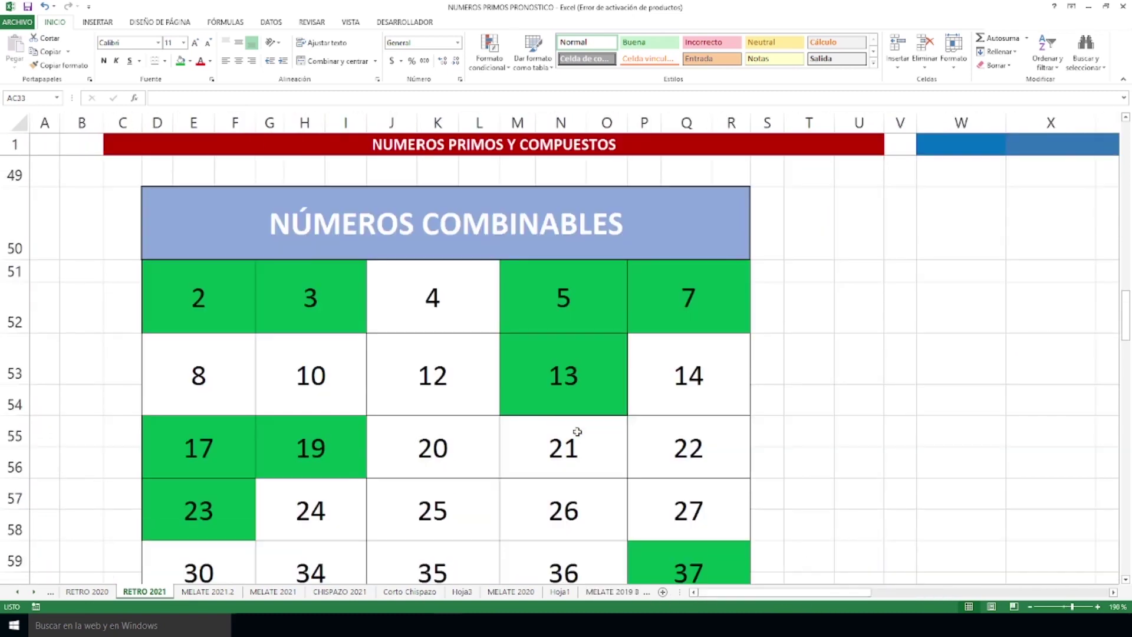
pyautogui.keyDown('ctrl'); pyautogui.scroll(-1, 577, 432); pyautogui.keyUp('ctrl')
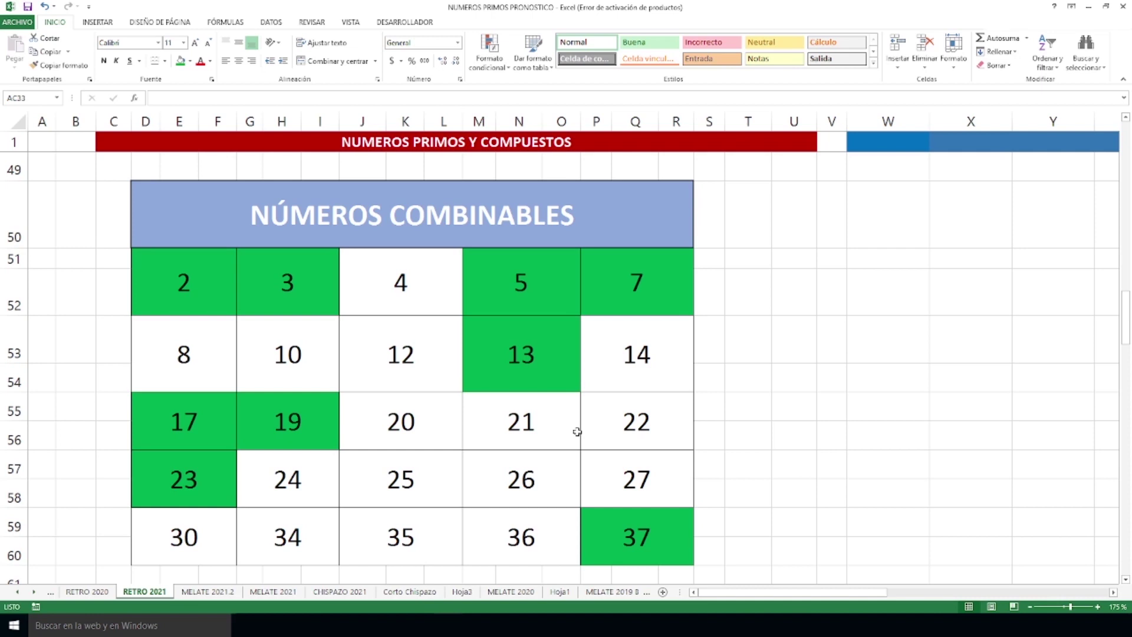
pyautogui.click(288, 299)
pyautogui.click(366, 383)
pyautogui.click(201, 284)
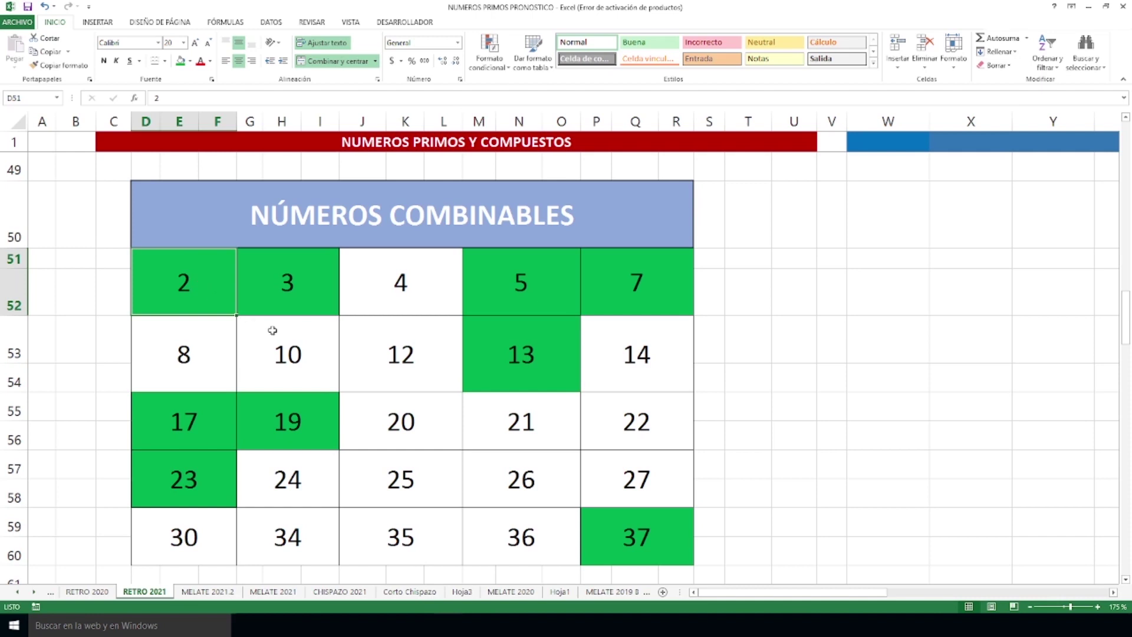
# Step: Look through the draw history table once more and return to the NUMEROS PRIMOS Y COMPUESTOS section at the sheet's start
pyautogui.scroll(7, 478, 417)
pyautogui.scroll(9, 479, 417)
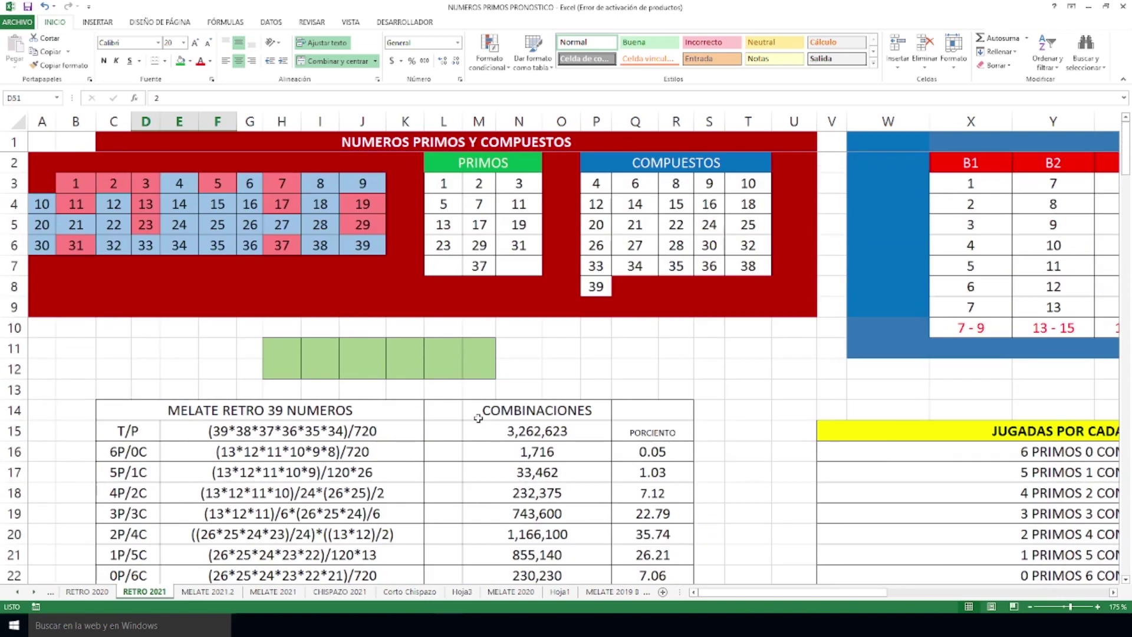
pyautogui.moveTo(740, 592); pyautogui.dragTo(954, 588)
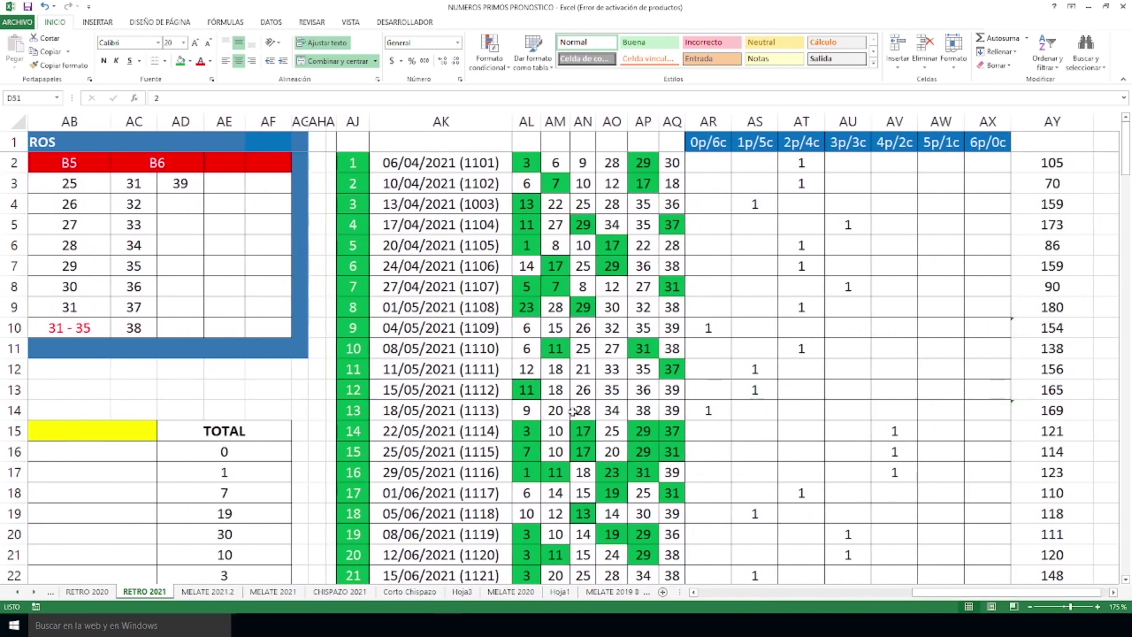
pyautogui.scroll(-2, 583, 408)
pyautogui.scroll(-18, 584, 408)
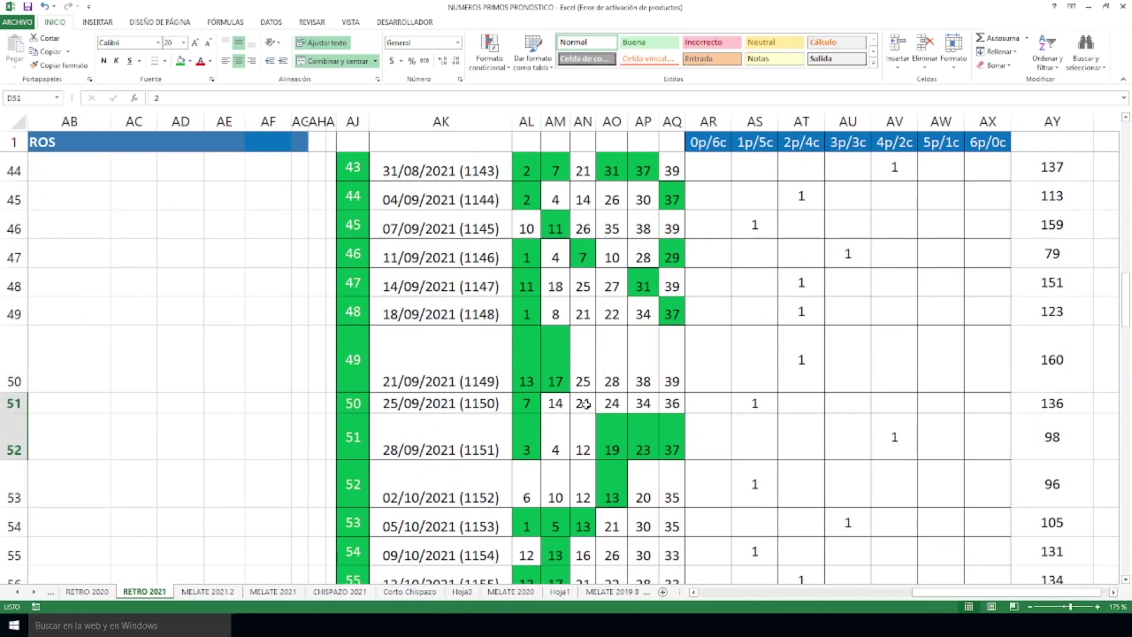
pyautogui.scroll(20, 585, 404)
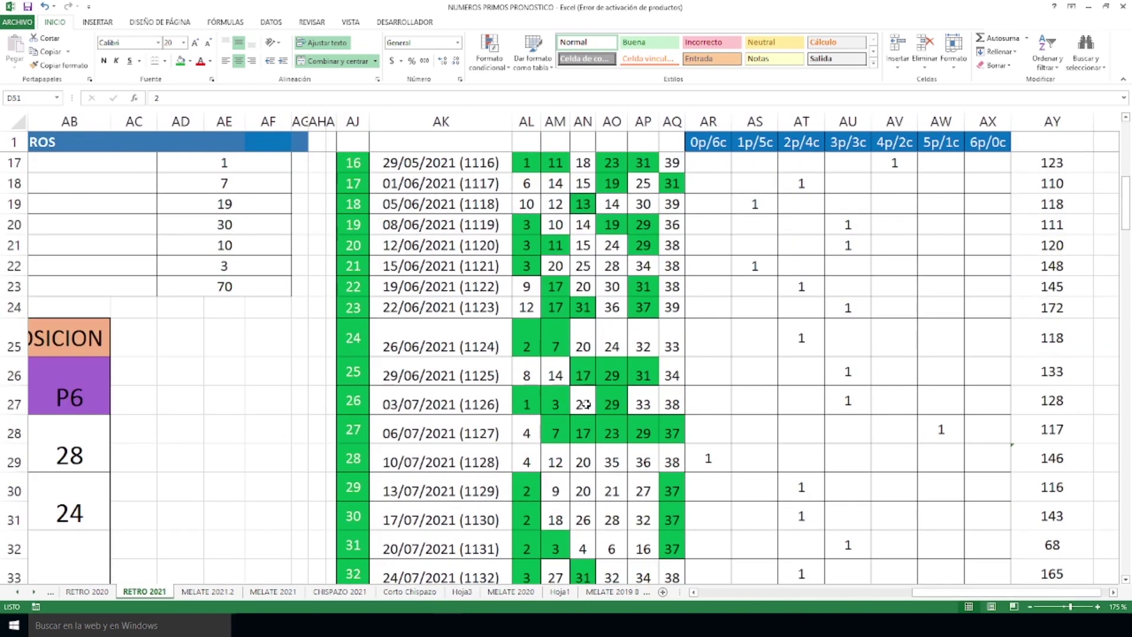
pyautogui.moveTo(959, 593); pyautogui.dragTo(734, 610)
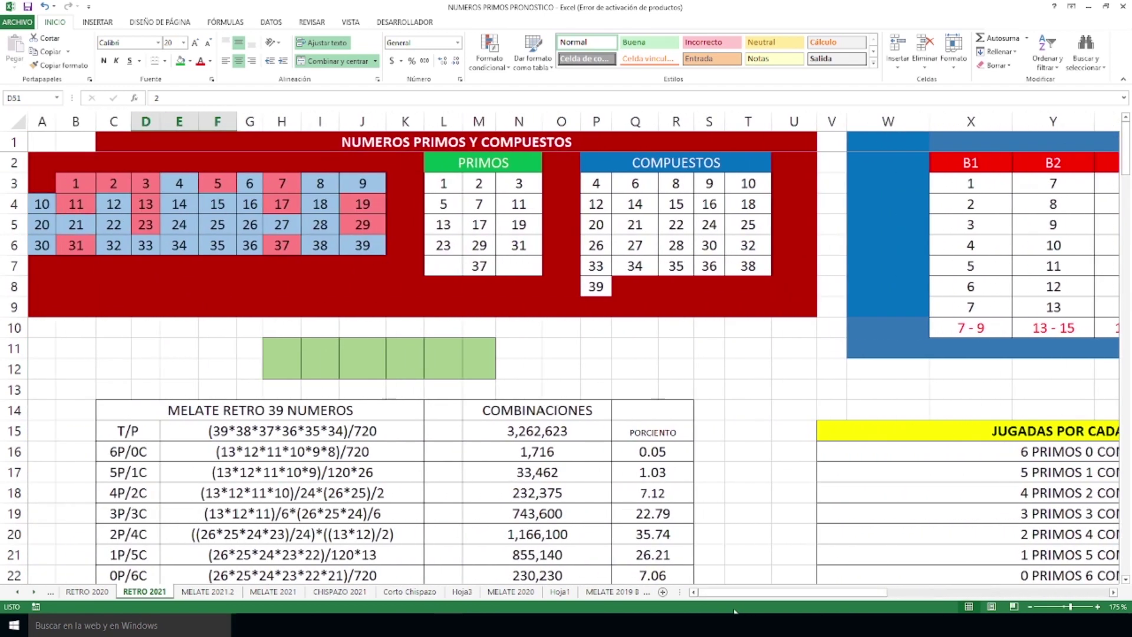